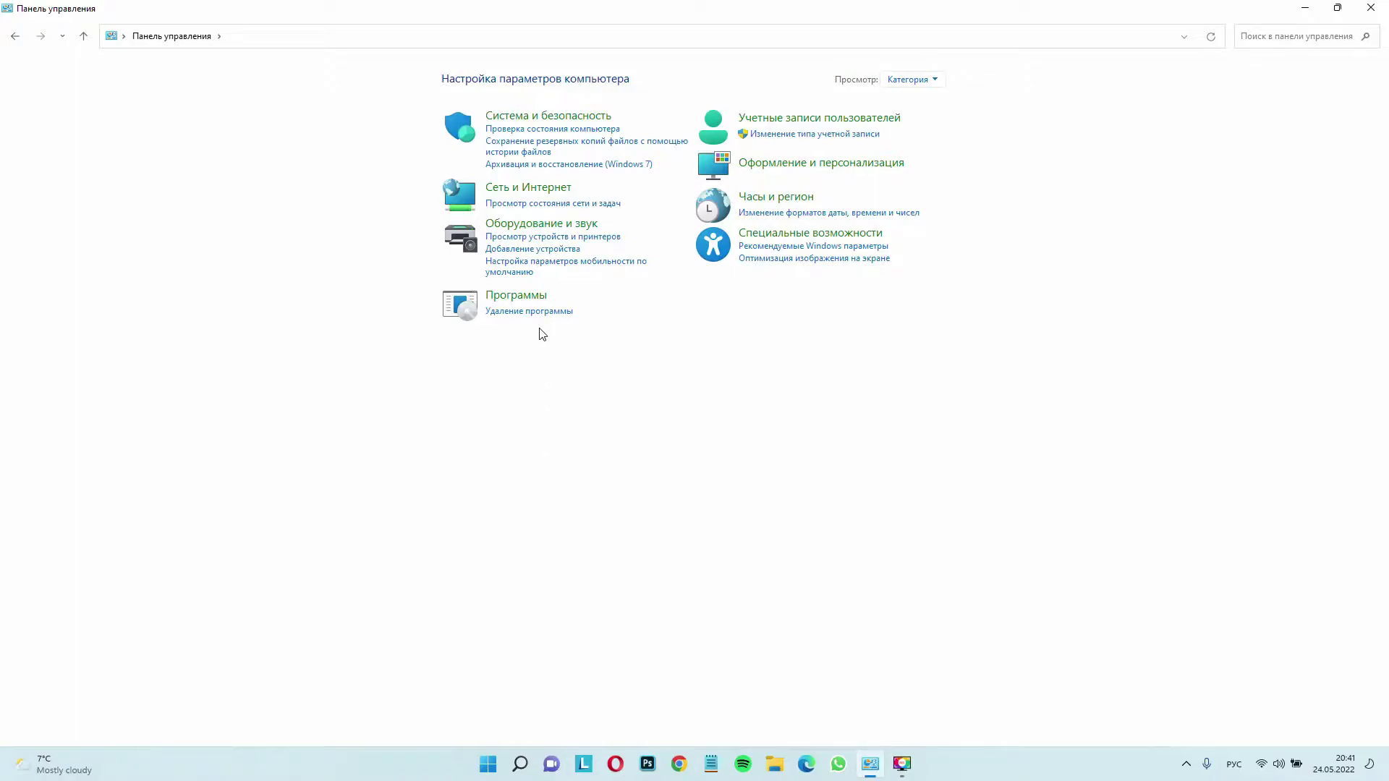
Step: Reach the advanced sharing settings via Network and Internet and the Network and Sharing Center
left_click(515, 189)
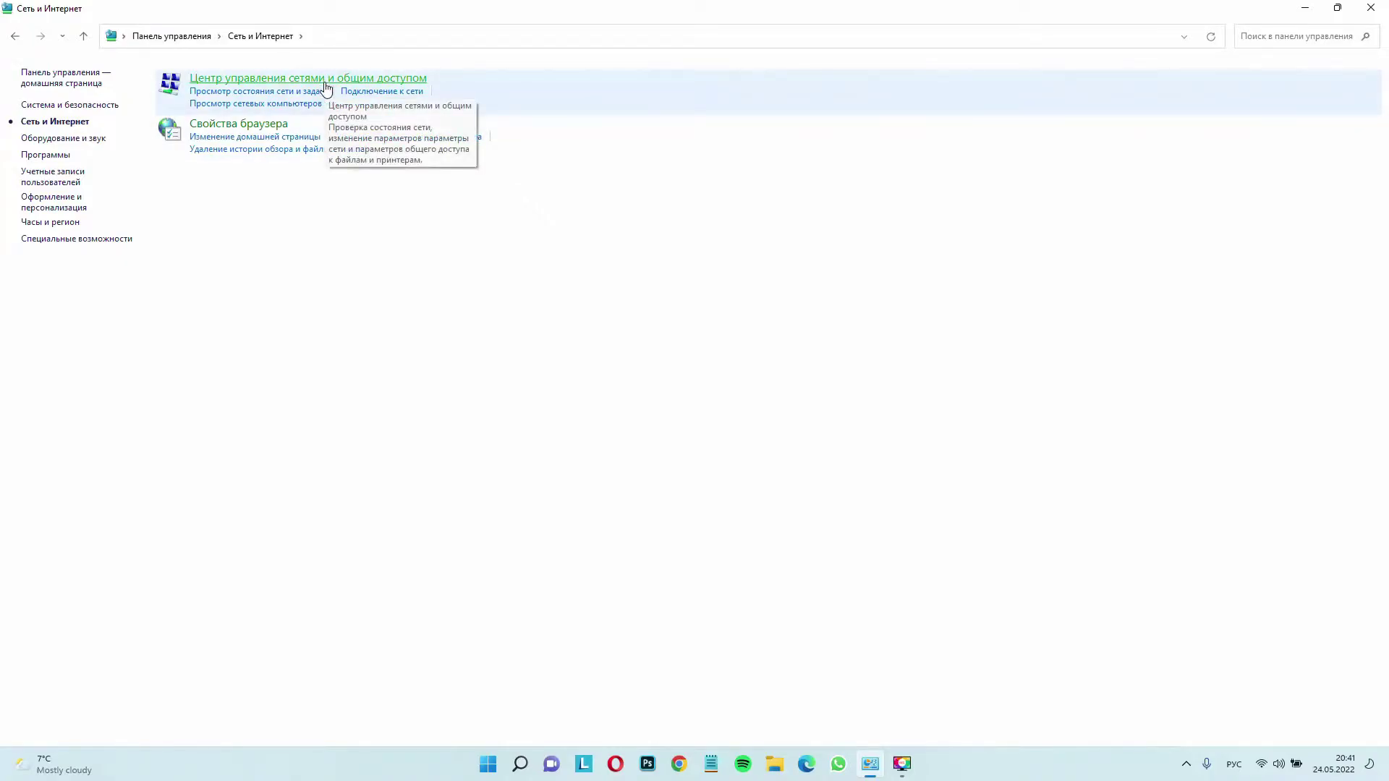
left_click(325, 89)
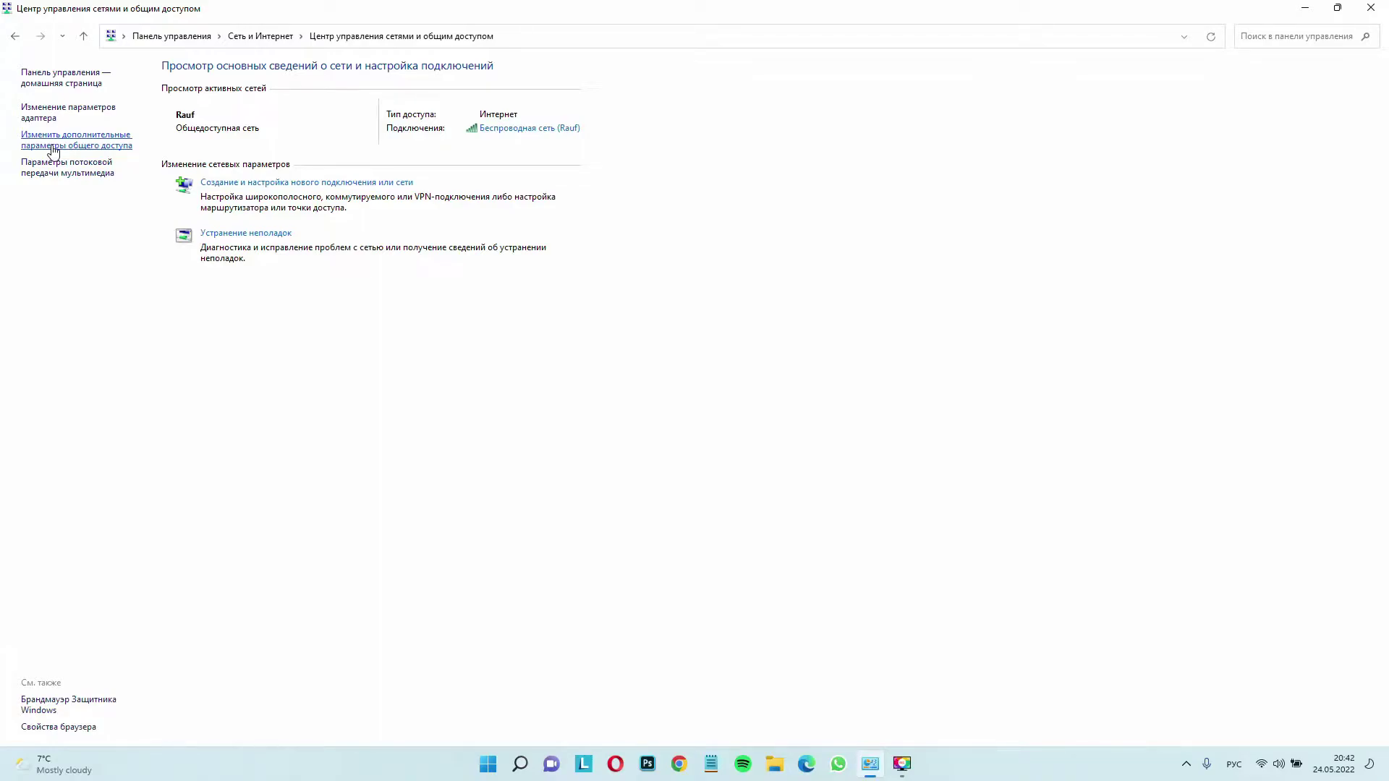
left_click(53, 146)
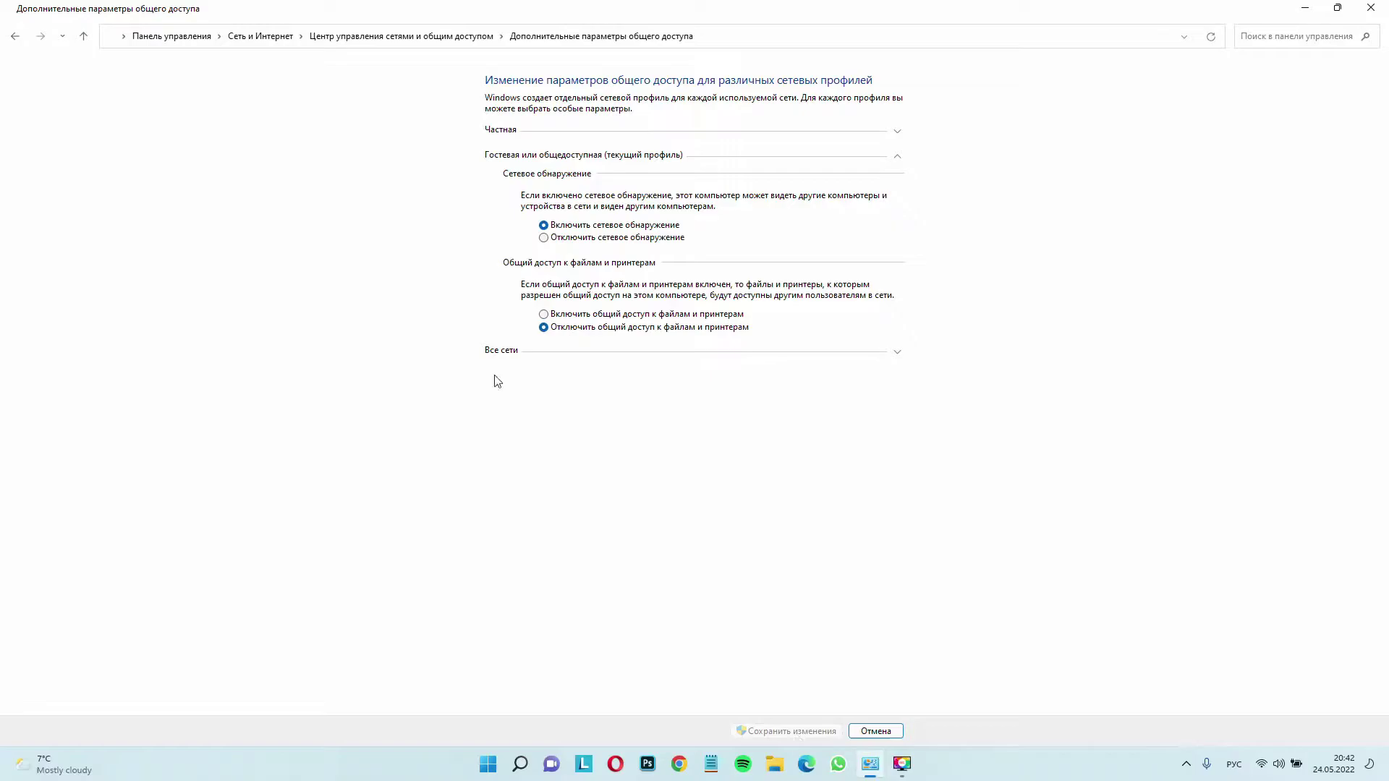
Step: Bring up the Windows Features dialog from Control Panel's Programs and Features
left_click(123, 38)
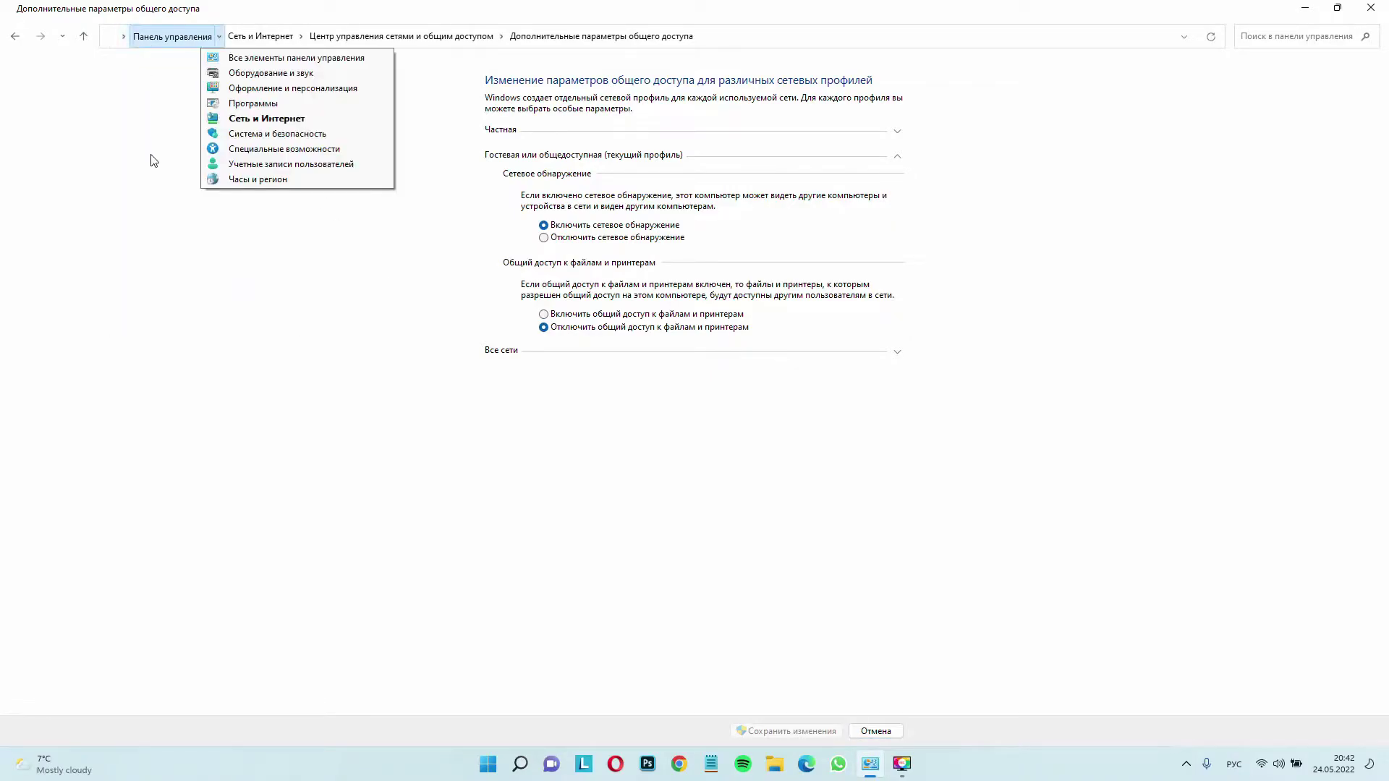
left_click(130, 172)
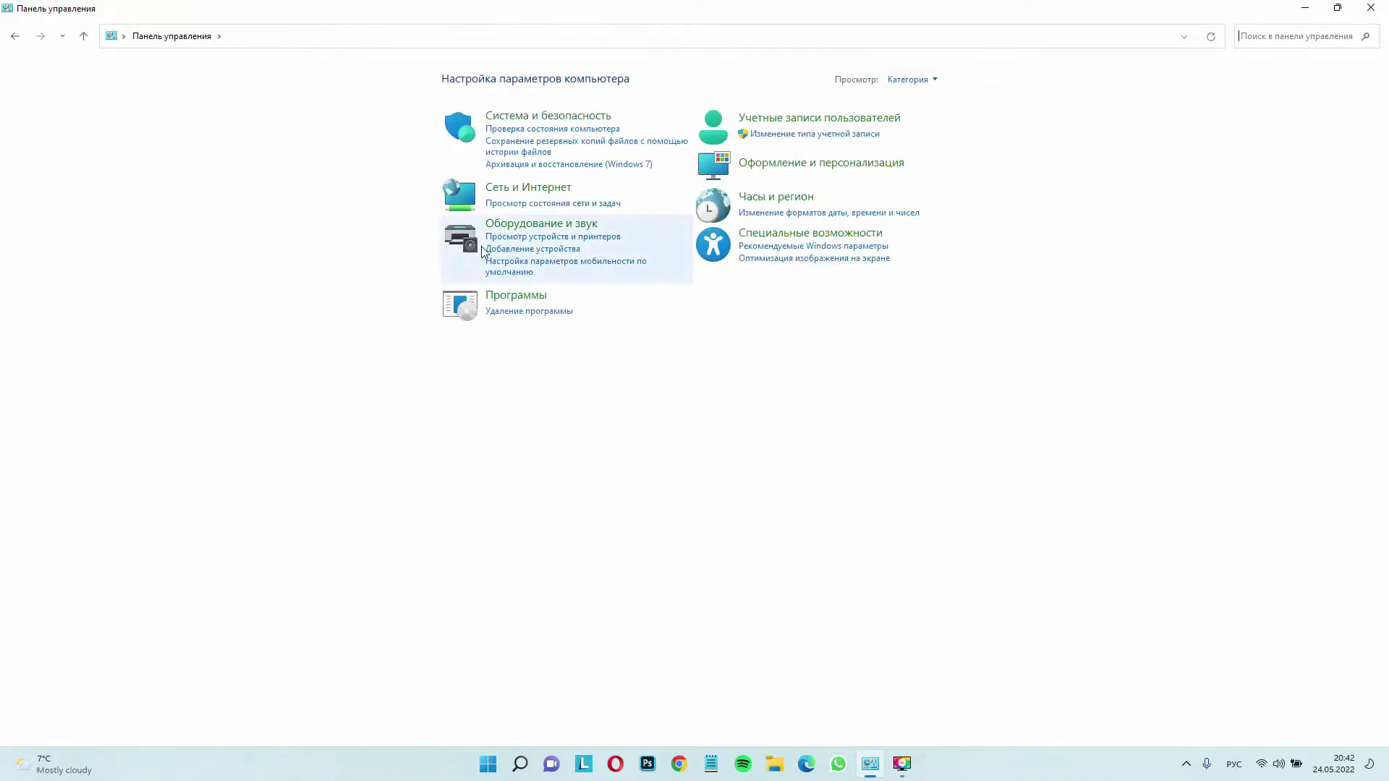
left_click(507, 300)
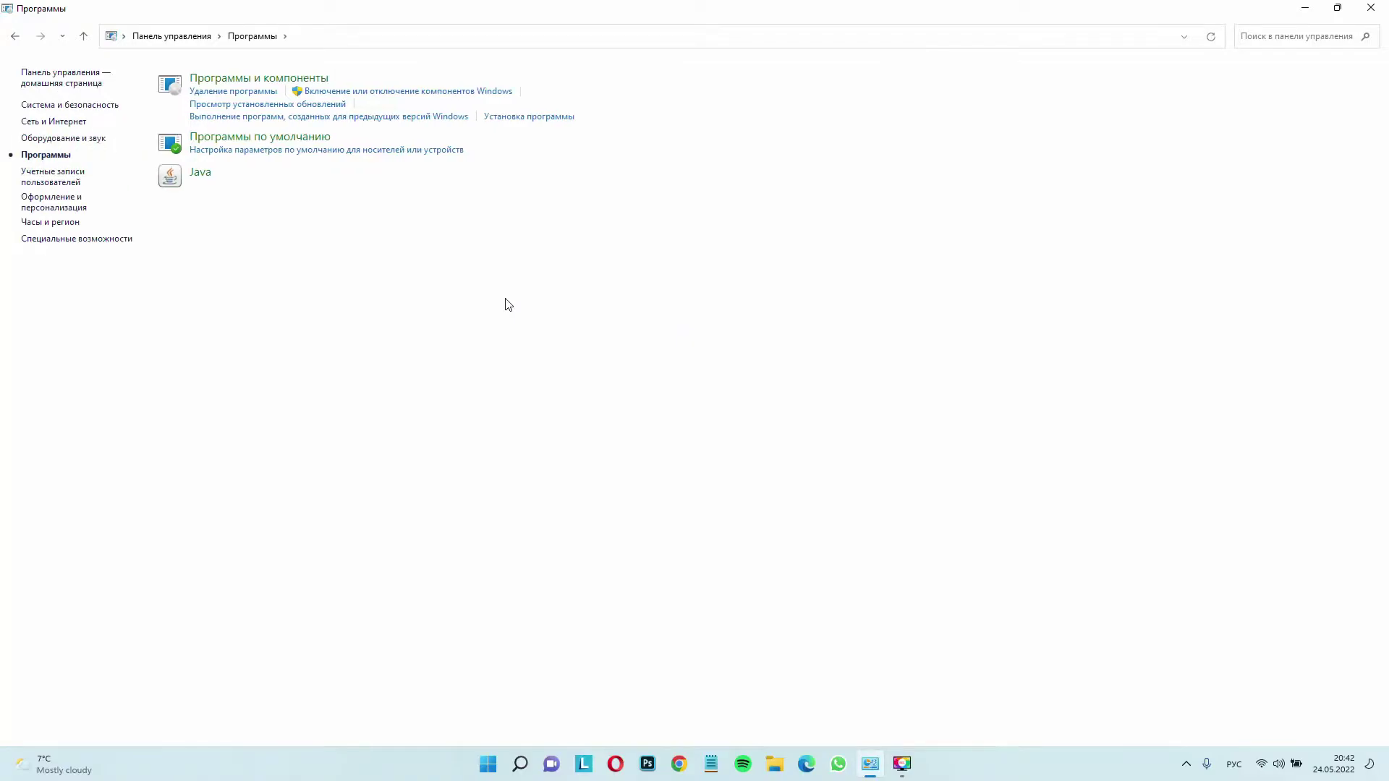
left_click(290, 81)
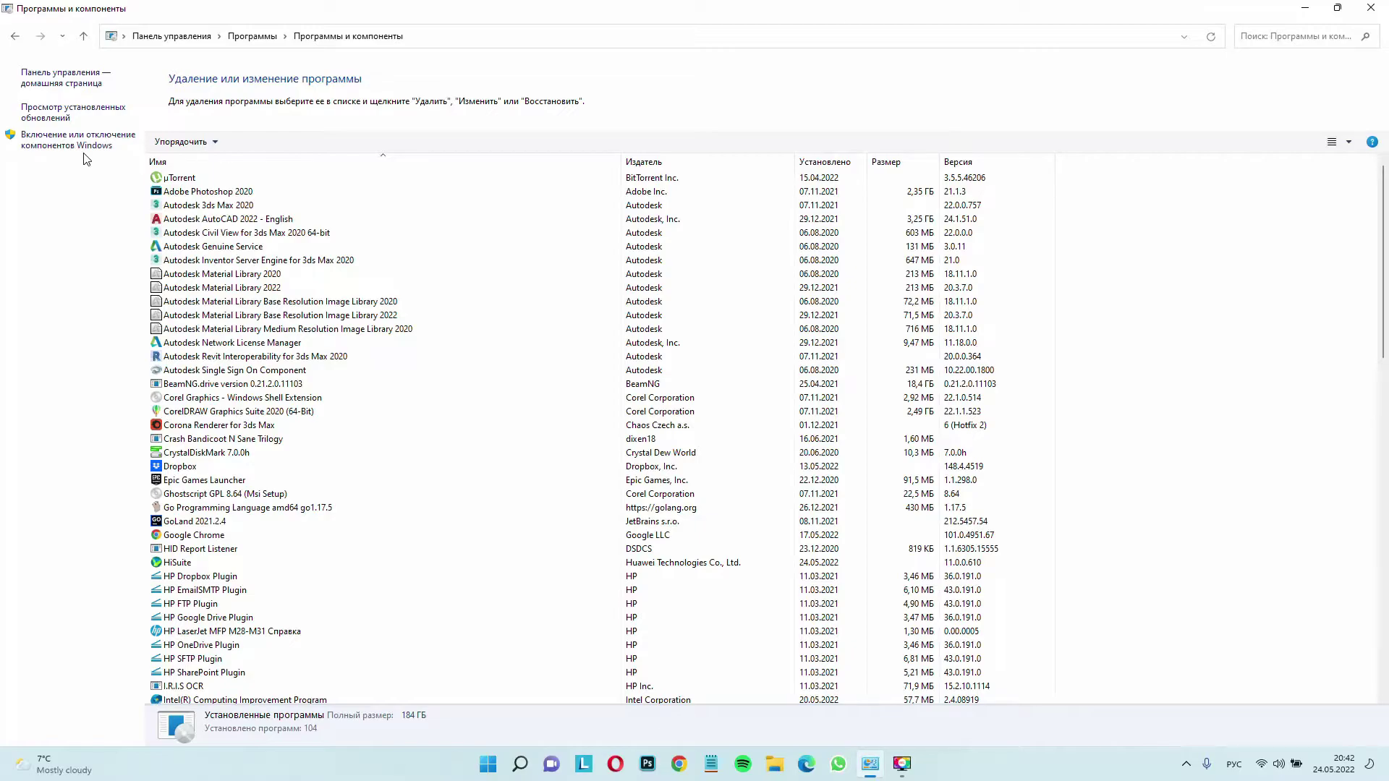
left_click(78, 142)
Step: Enable the SMB 1.0/CIFS Client feature and apply the change
scroll(626, 404, "down", 3)
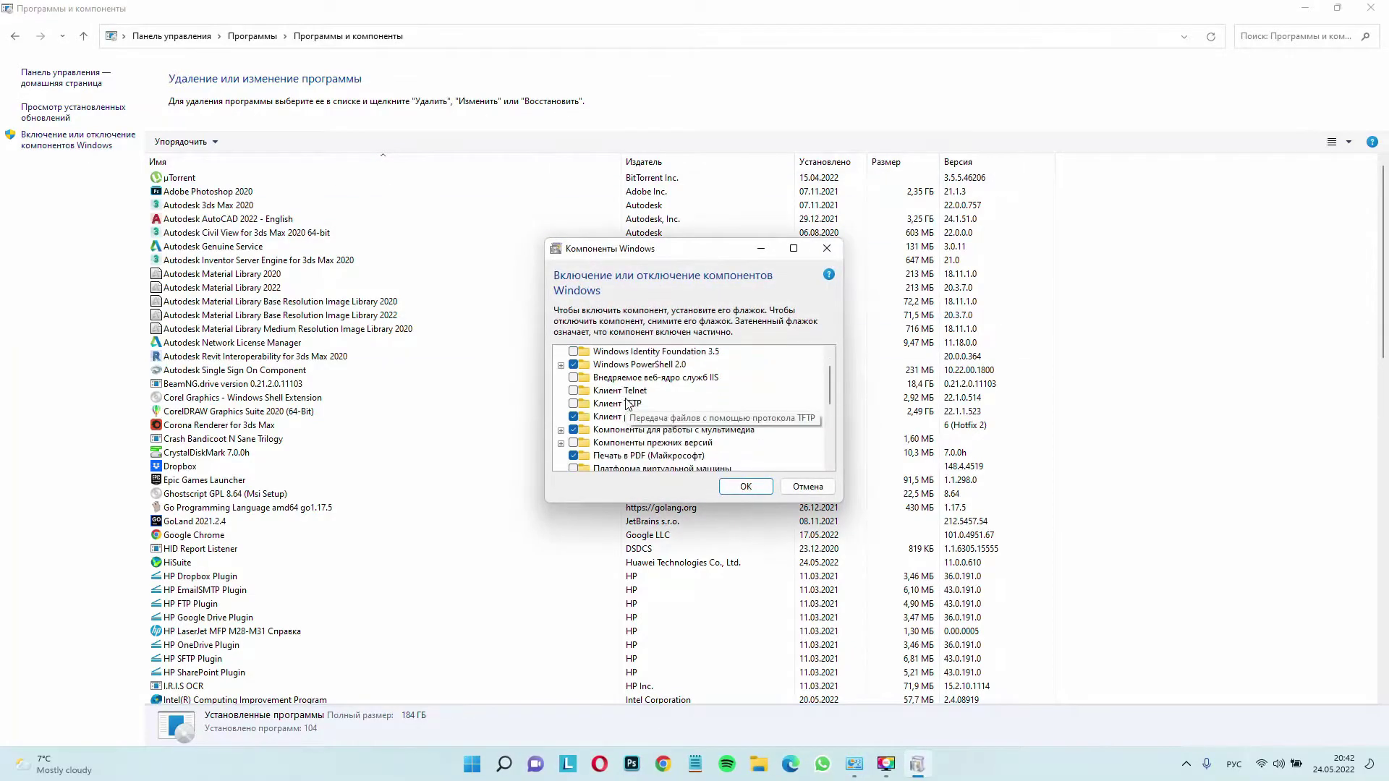
scroll(626, 403, "down", 1)
scroll(636, 412, "down", 1)
scroll(647, 418, "down", 1)
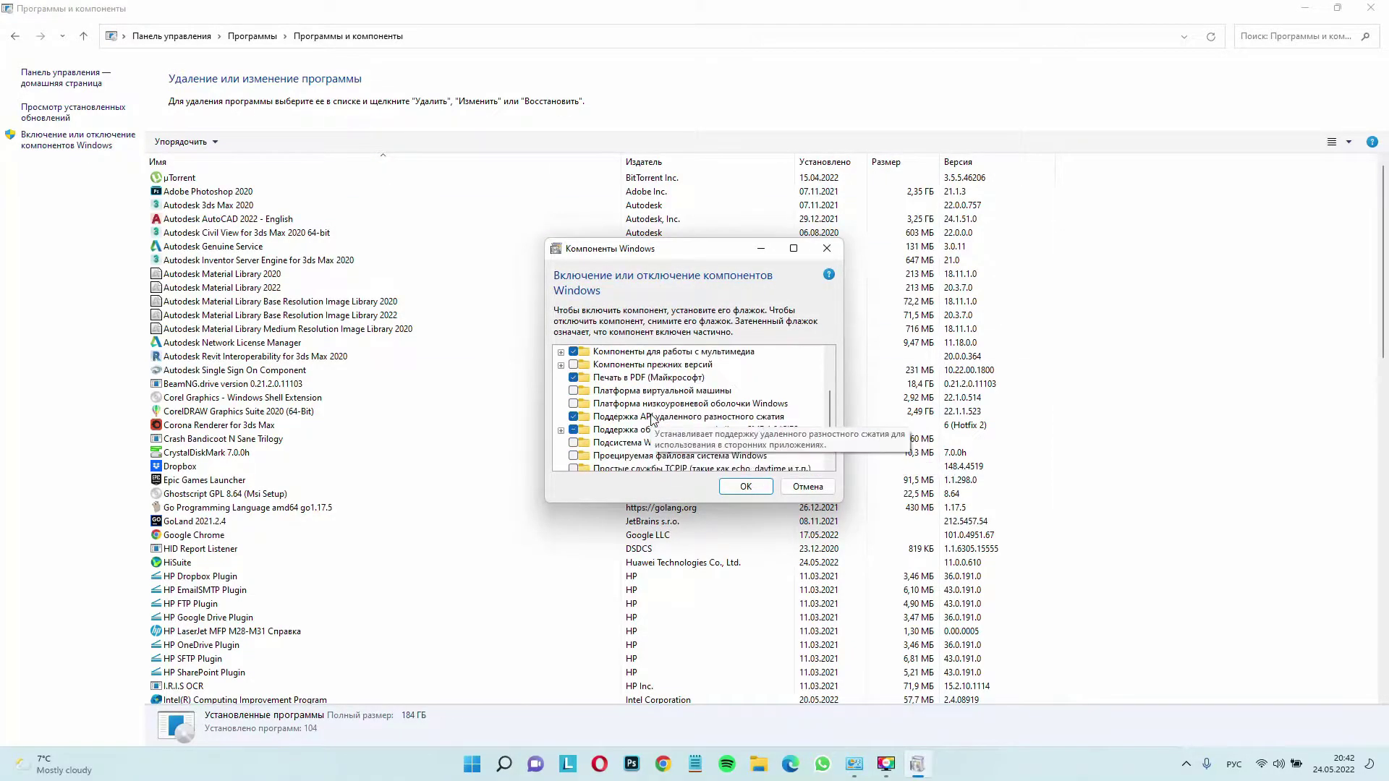
scroll(653, 412, "down", 2)
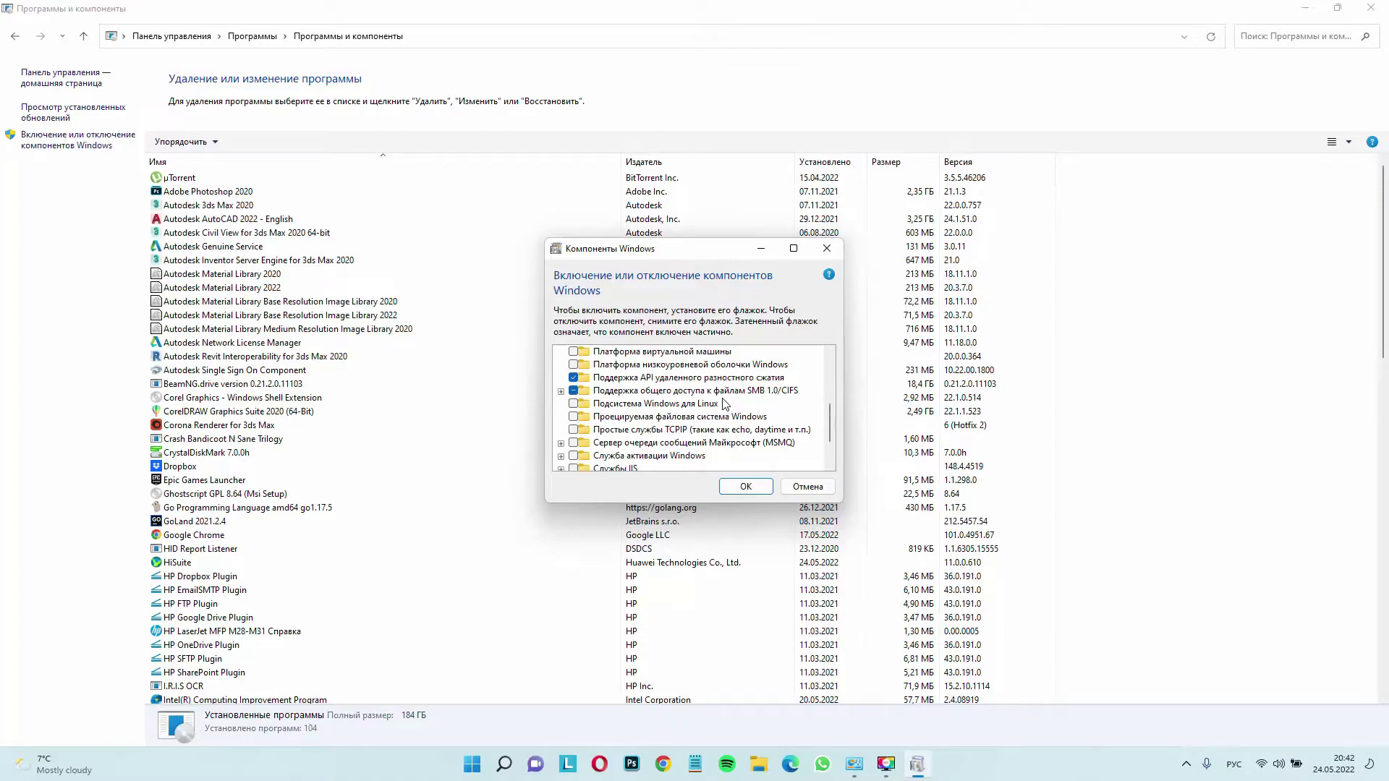
left_click(561, 392)
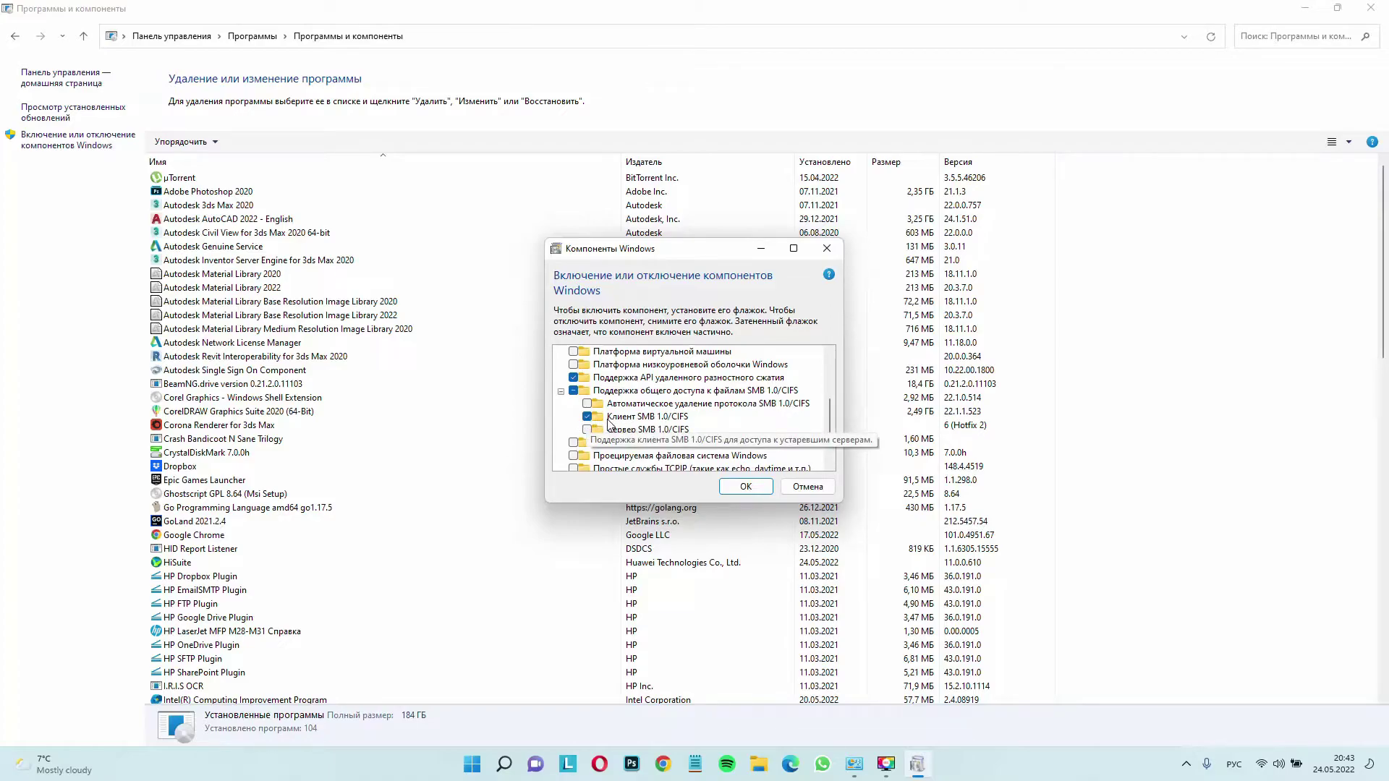
left_click(745, 487)
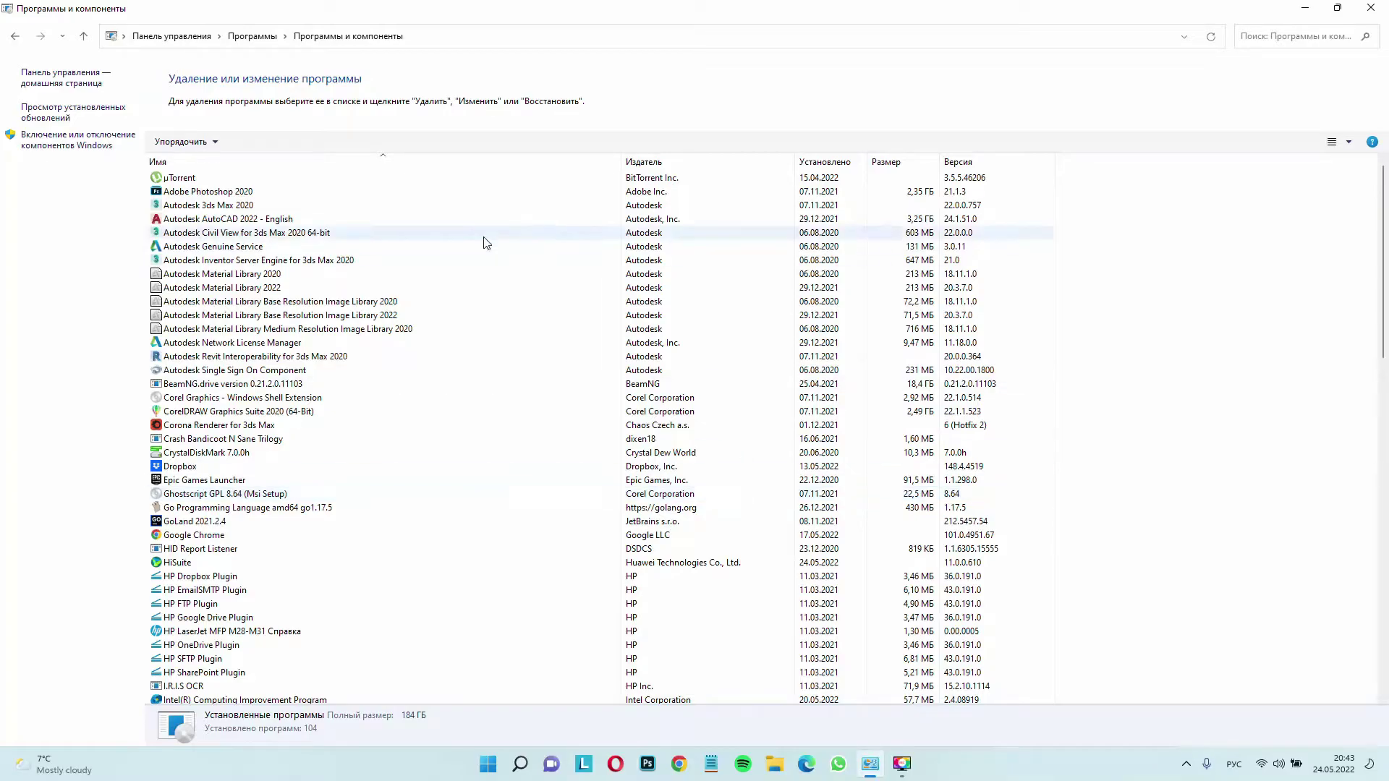
Step: Leave Control Panel via This PC for Explorer's Network location, which lists only MiWiFi
left_click(123, 38)
left_click(127, 37)
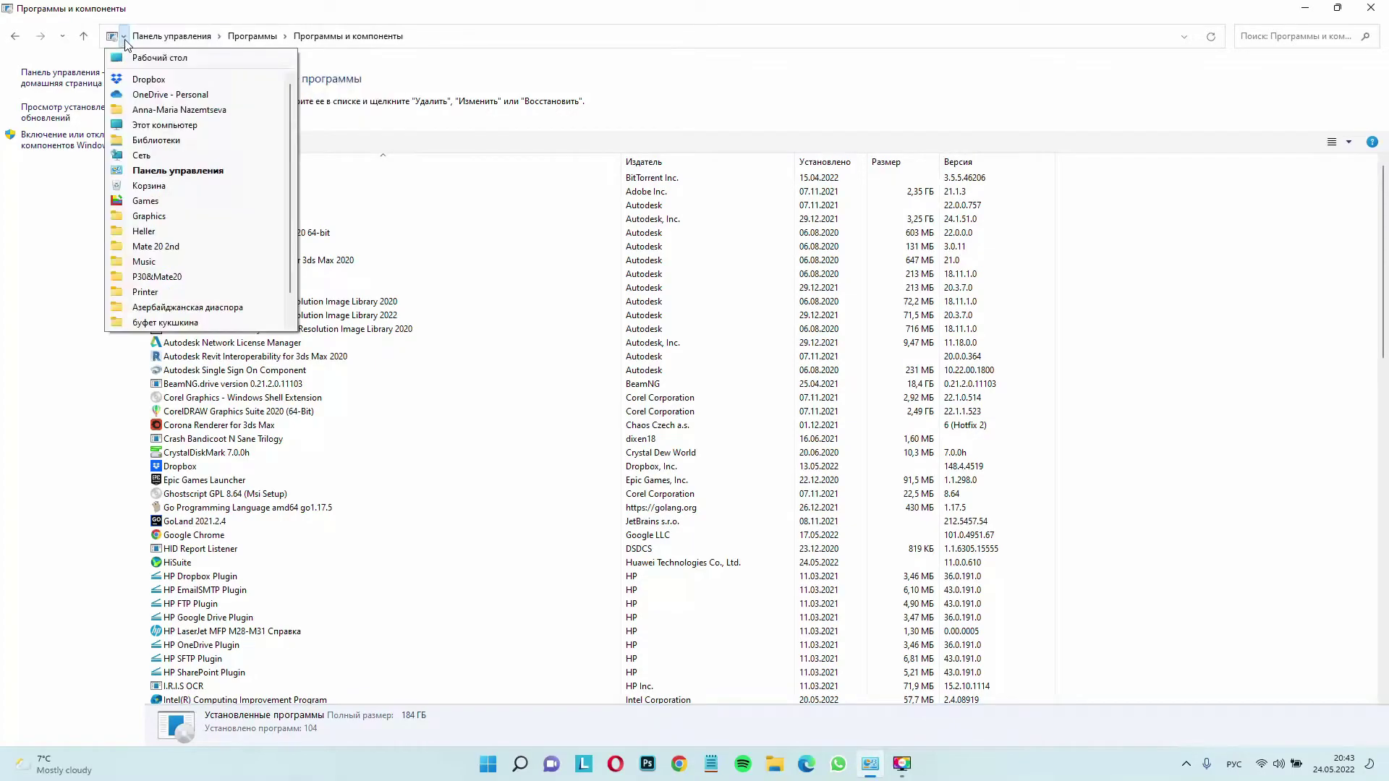
left_click(143, 160)
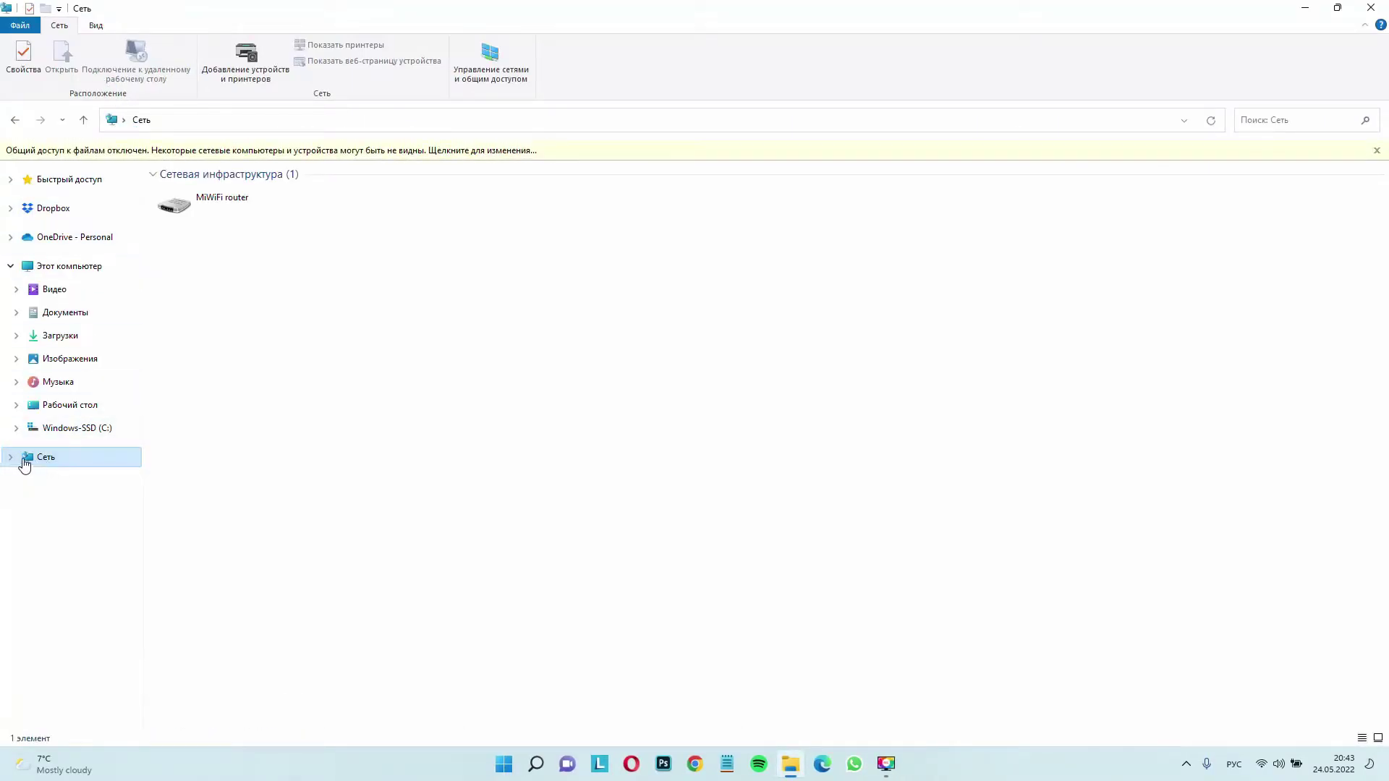
left_click(124, 123)
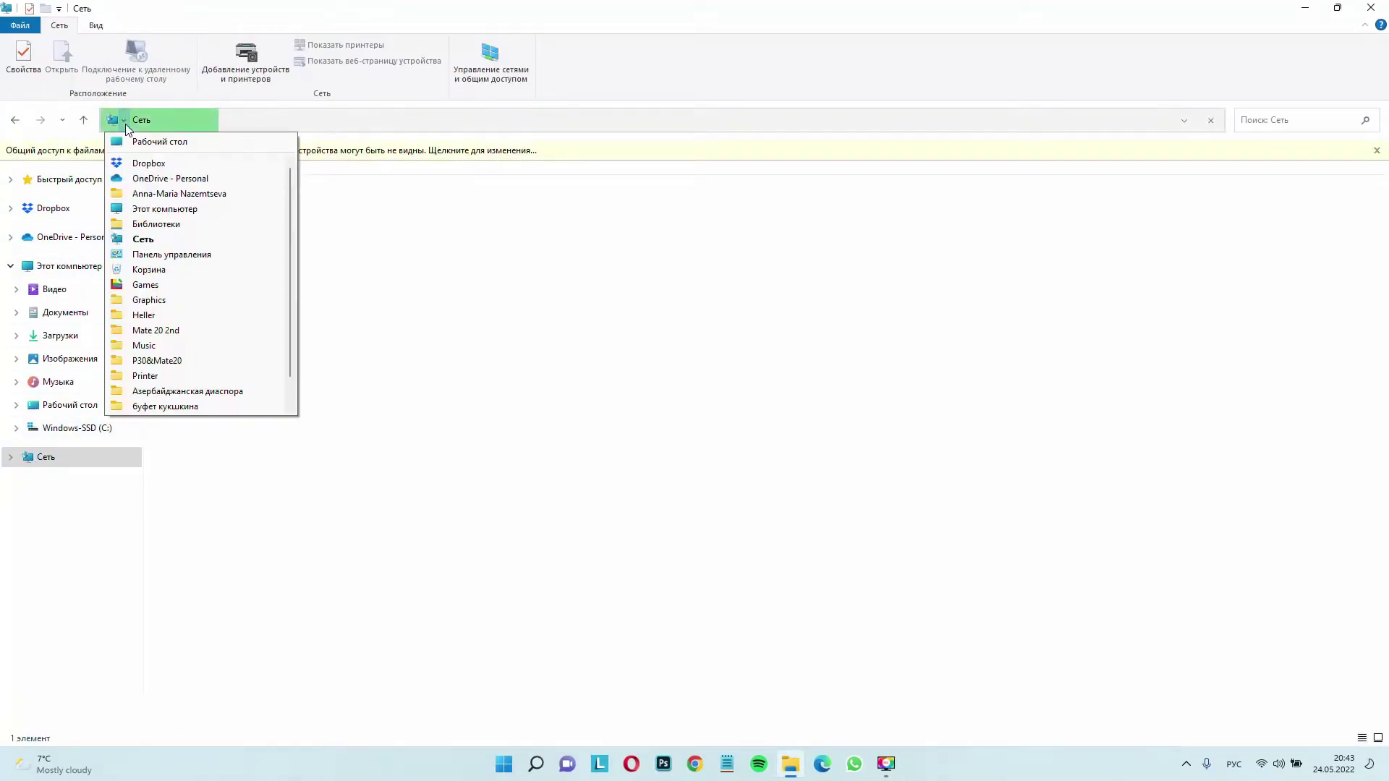
left_click(150, 211)
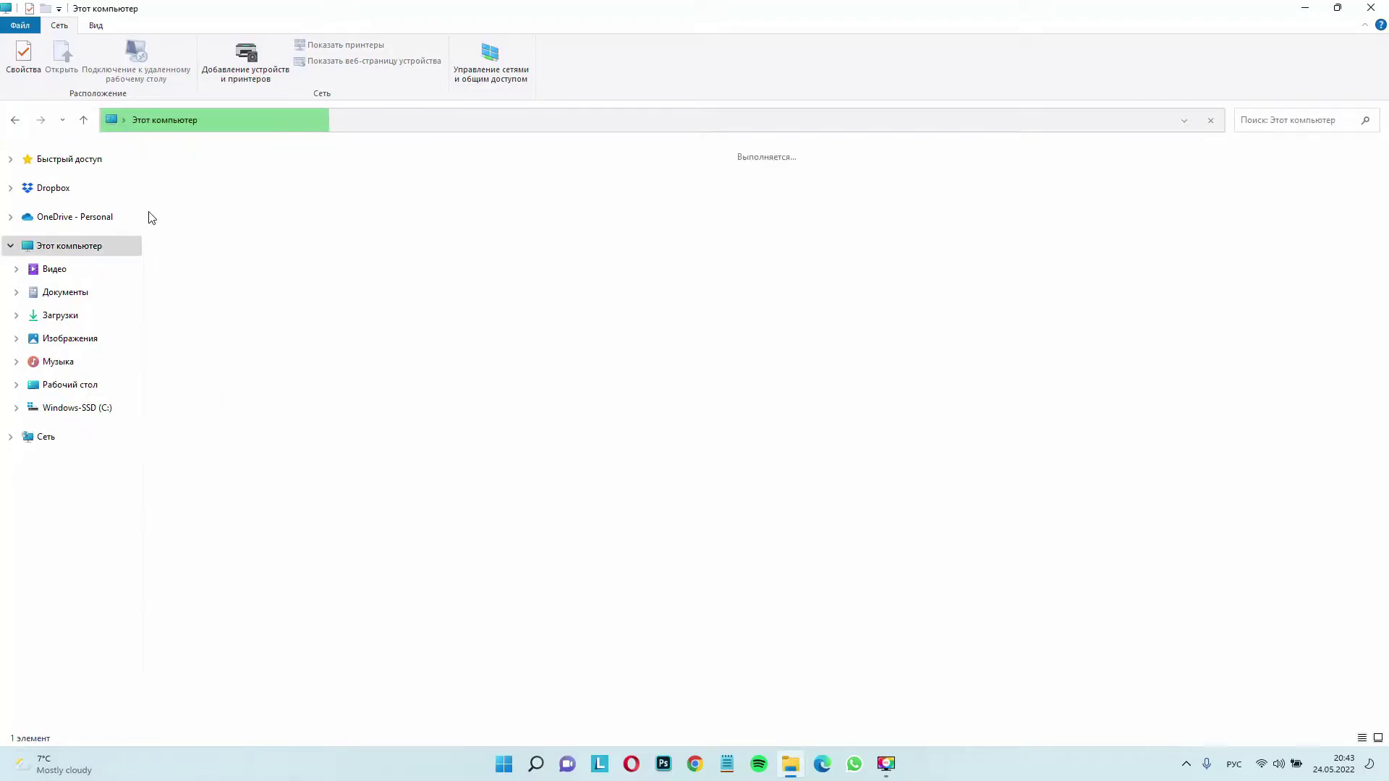
left_click(41, 440)
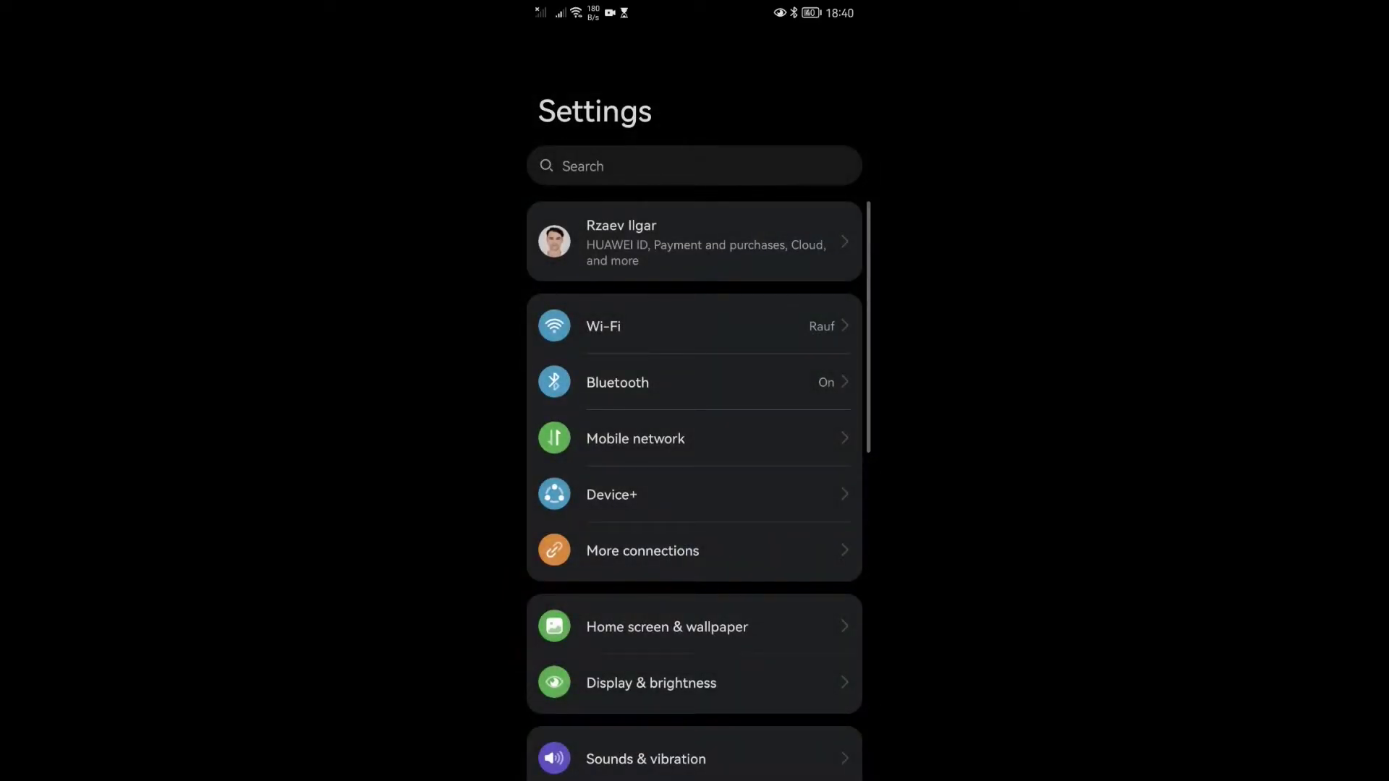
Step: Enable Huawei Share and Computer Share under the phone's More connections settings
left_click(753, 551)
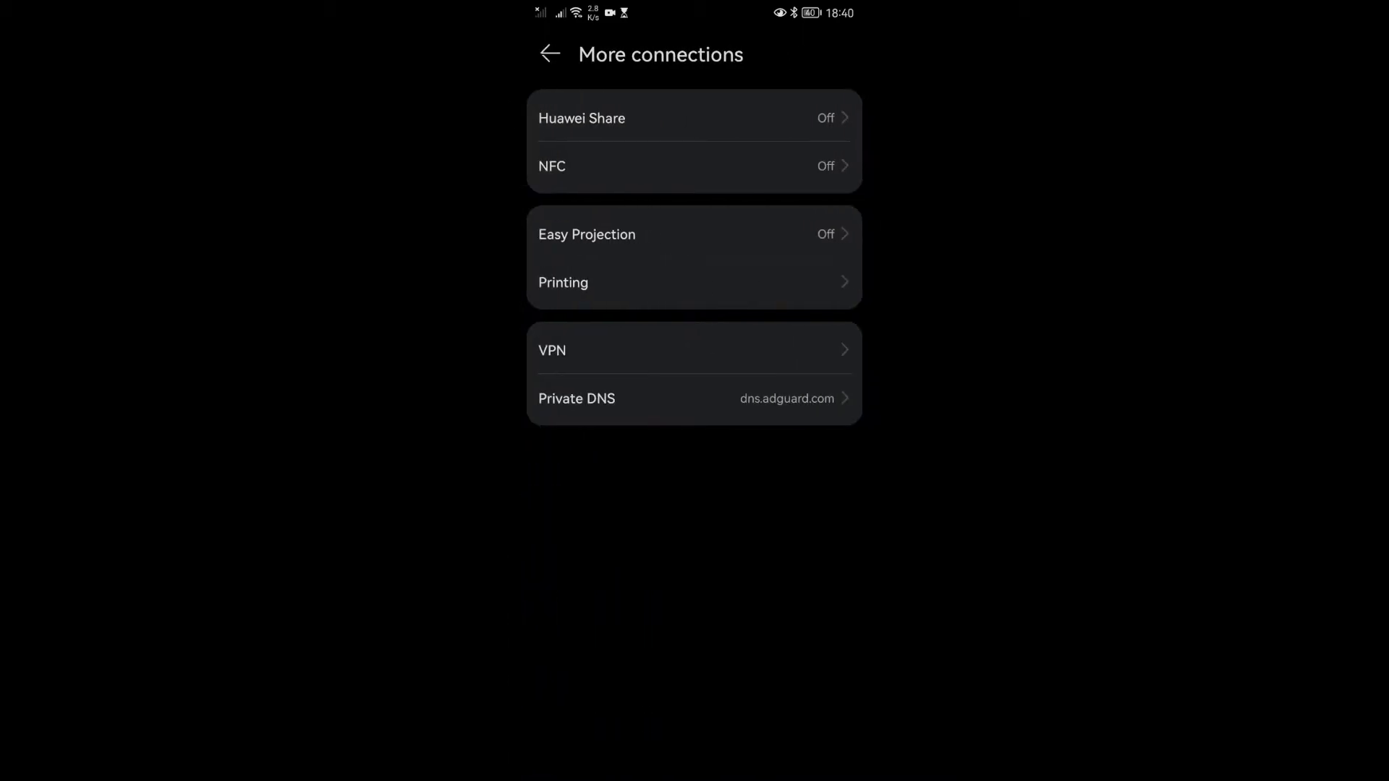
left_click(818, 118)
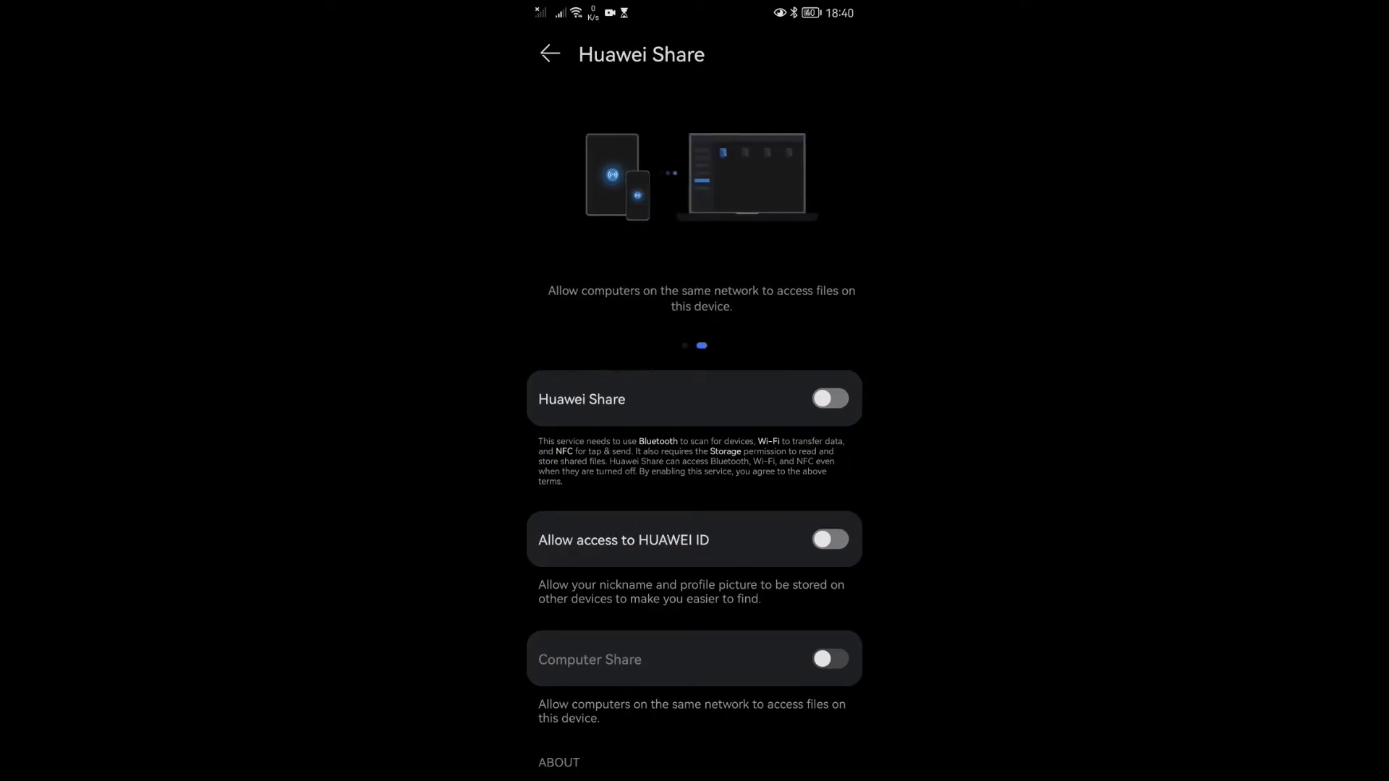
left_click(830, 399)
left_click(829, 659)
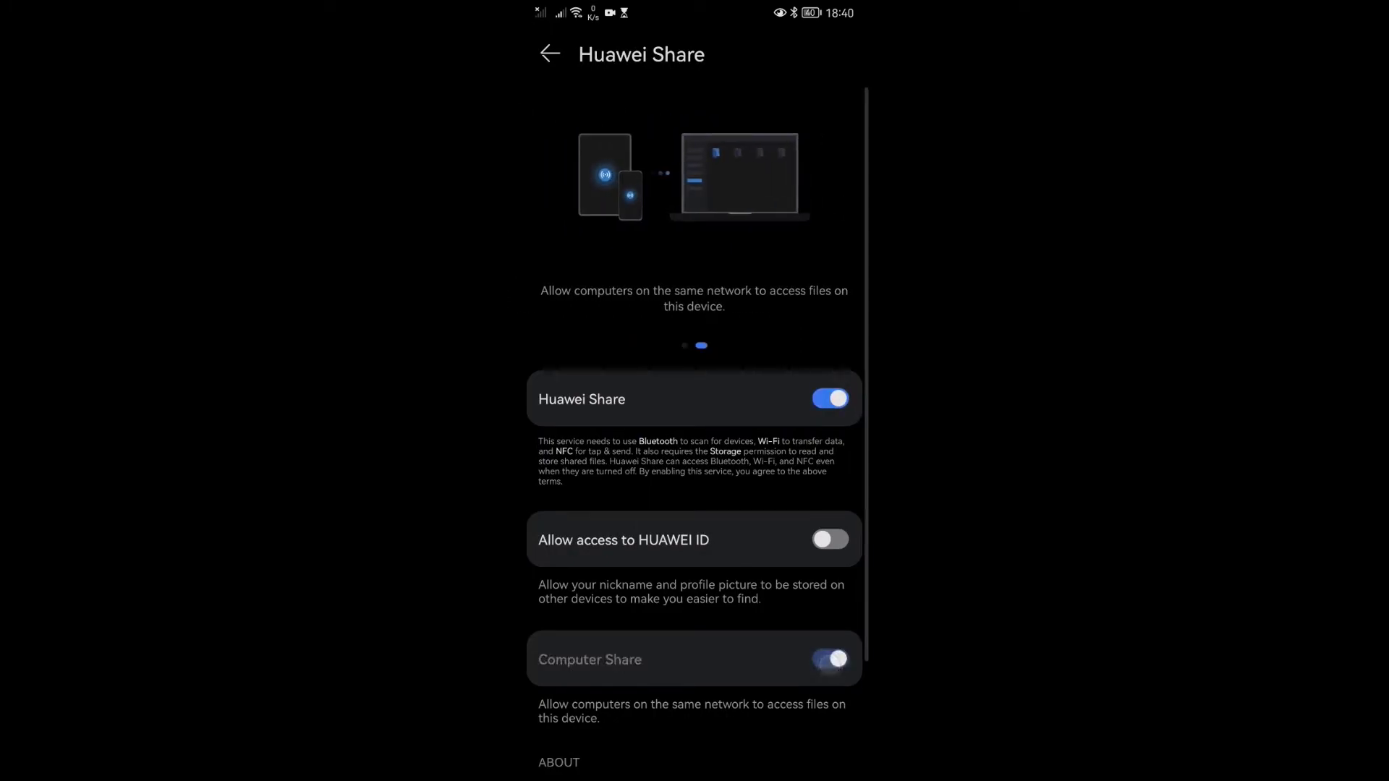
left_click_drag(722, 565, 721, 418)
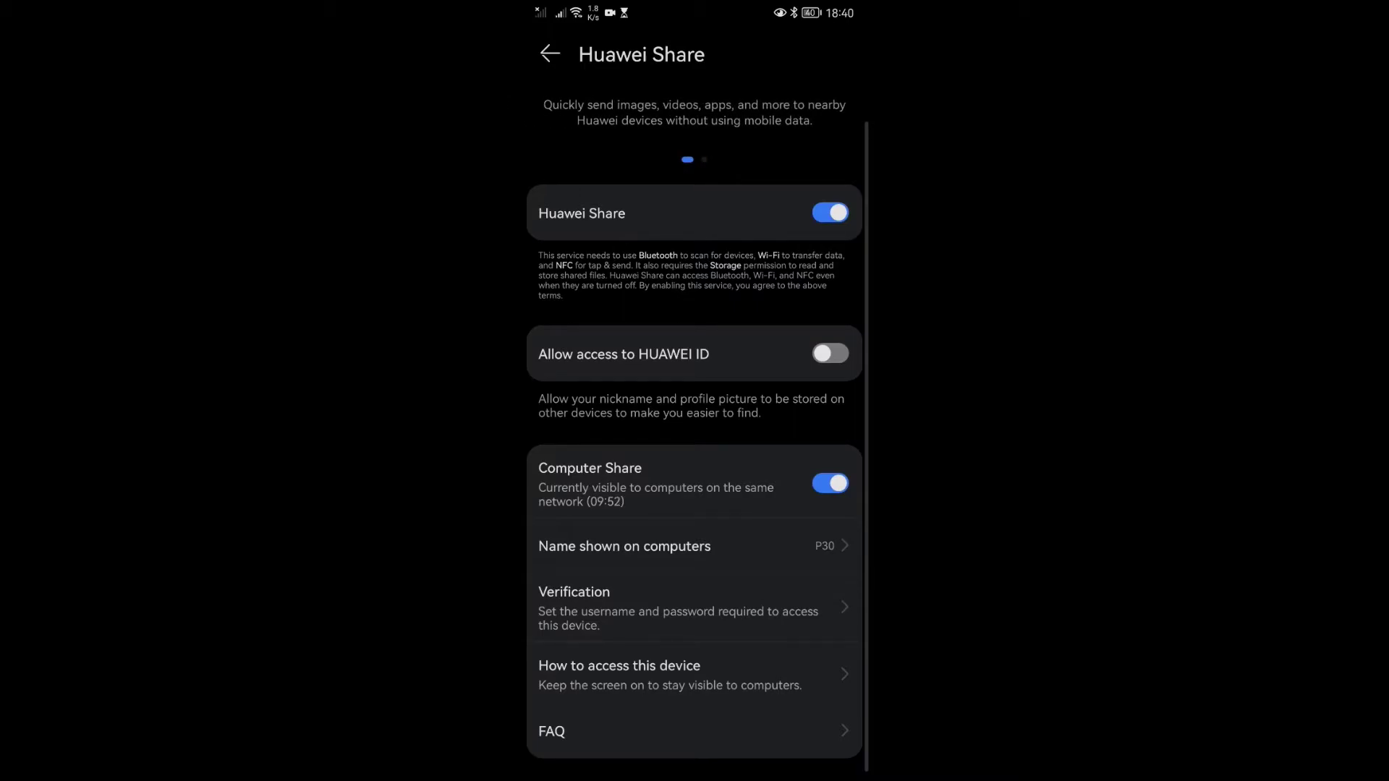
Step: Keep the phone's computer-visible name as P30 and allow HUAWEI ID access
left_click(763, 552)
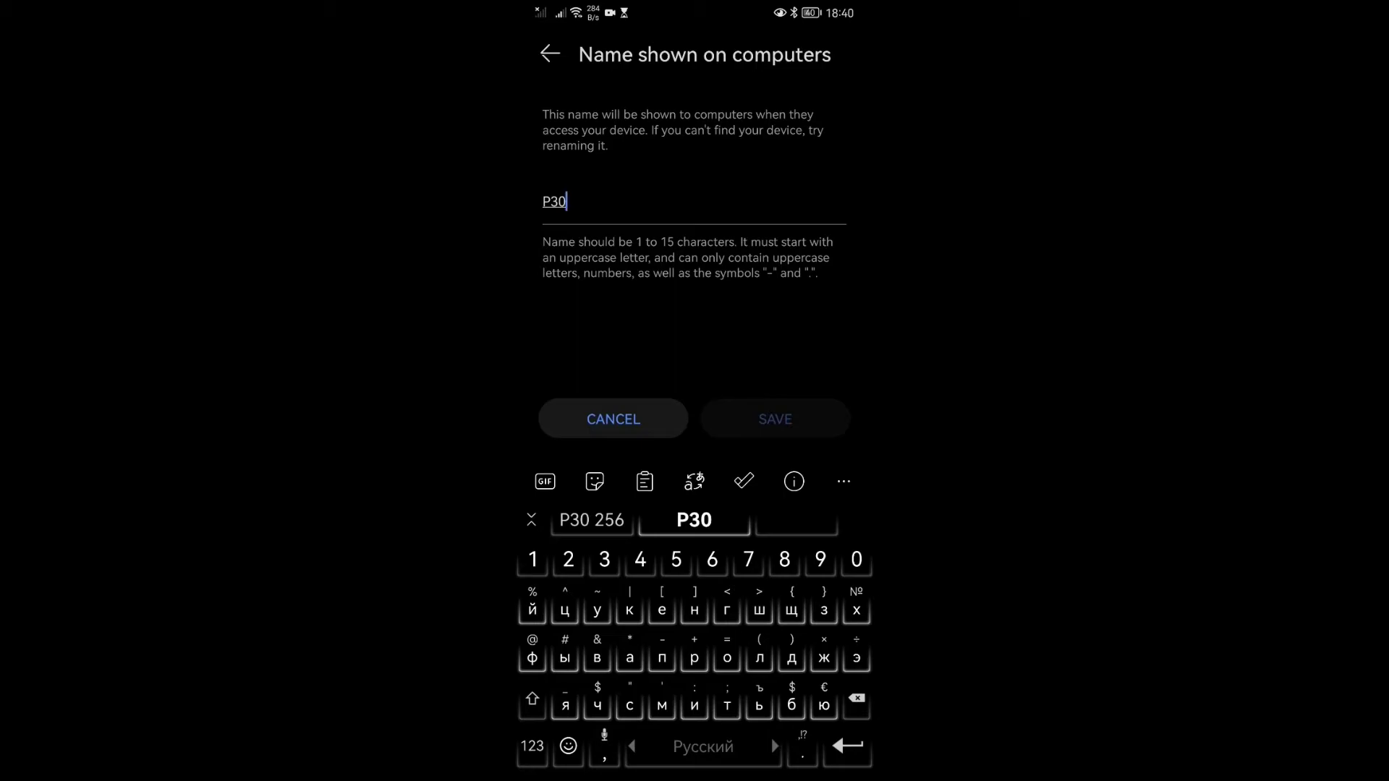
left_click(621, 419)
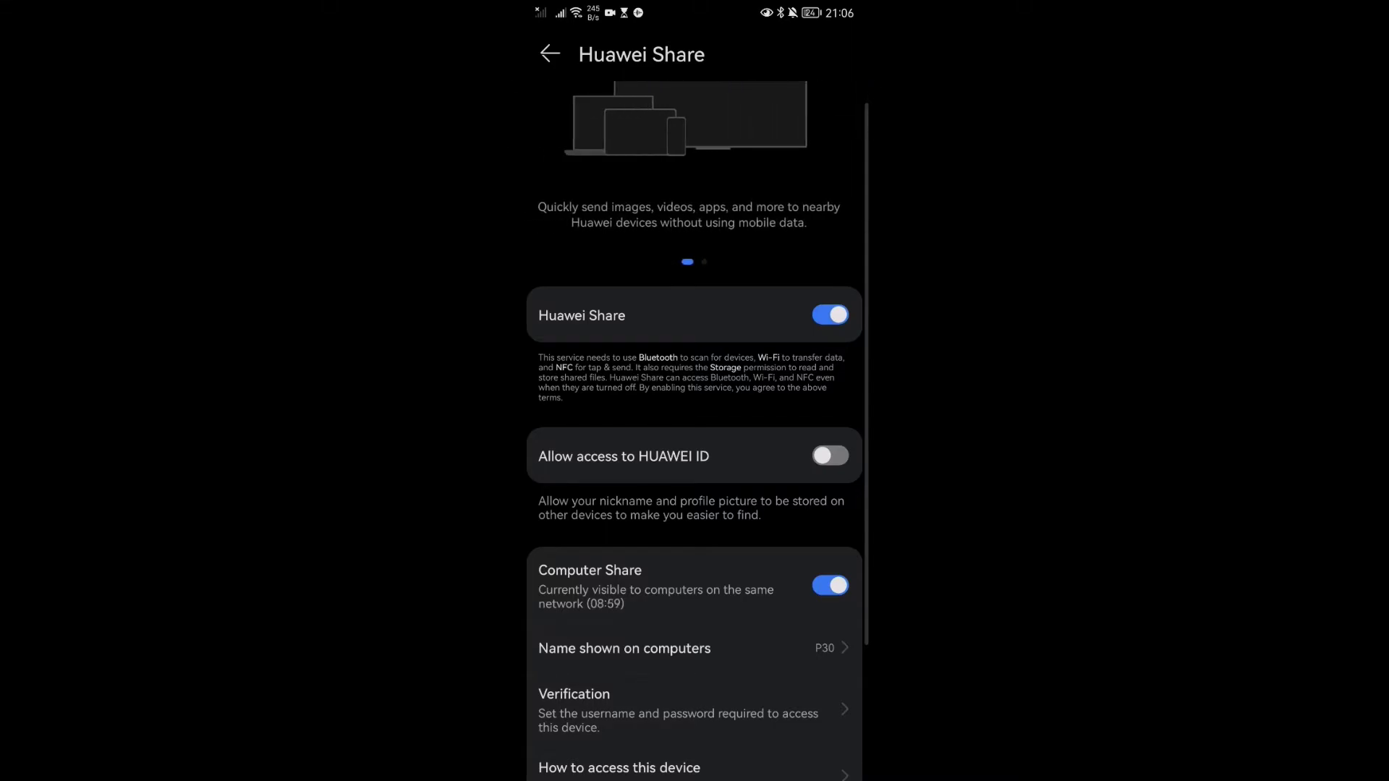
left_click(830, 456)
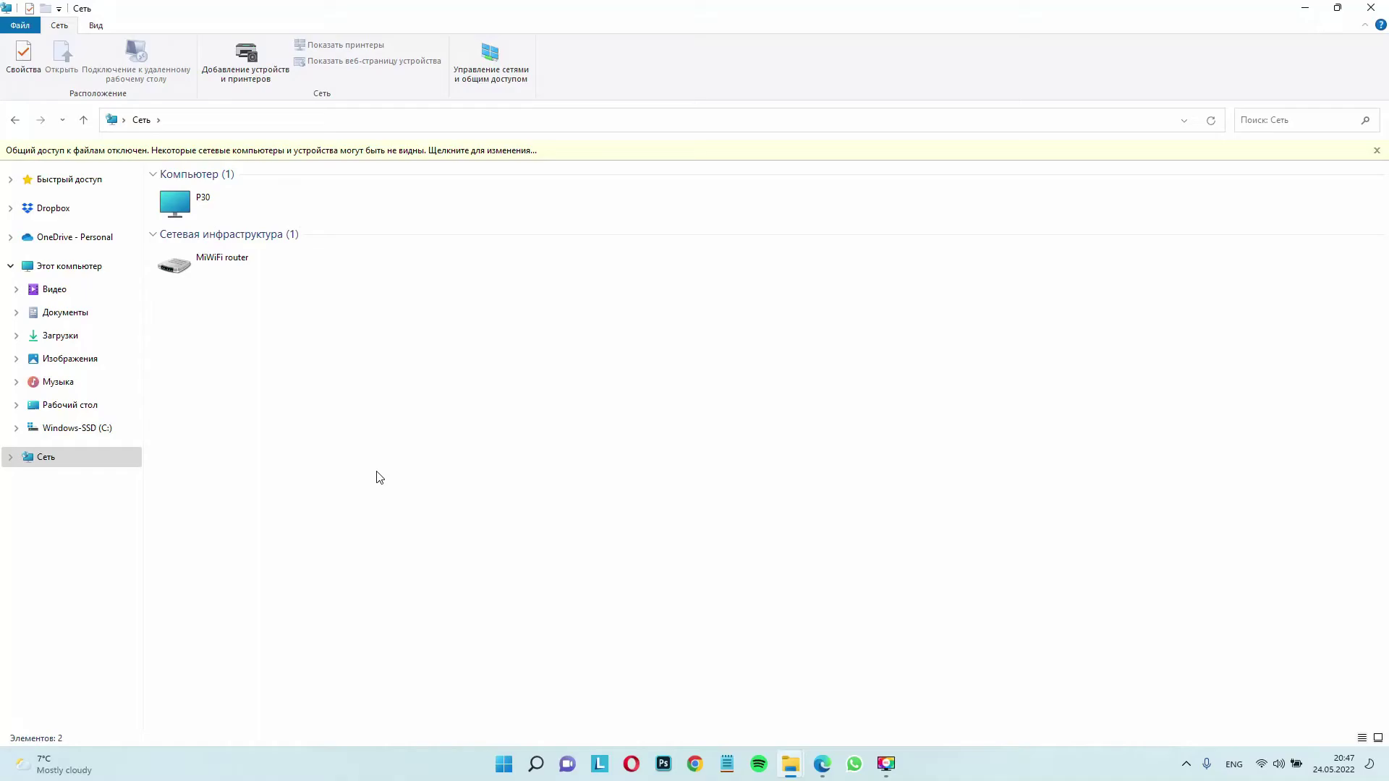
double_click(184, 206)
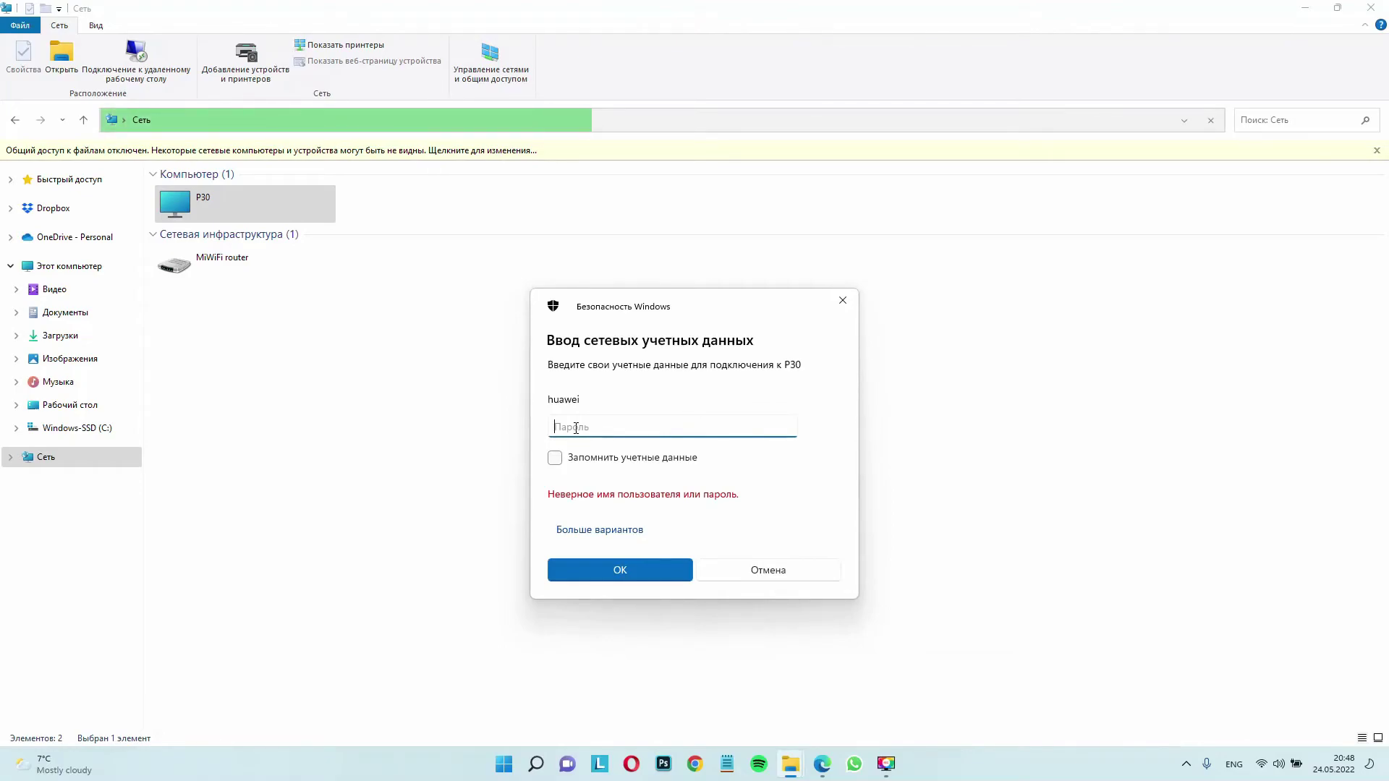
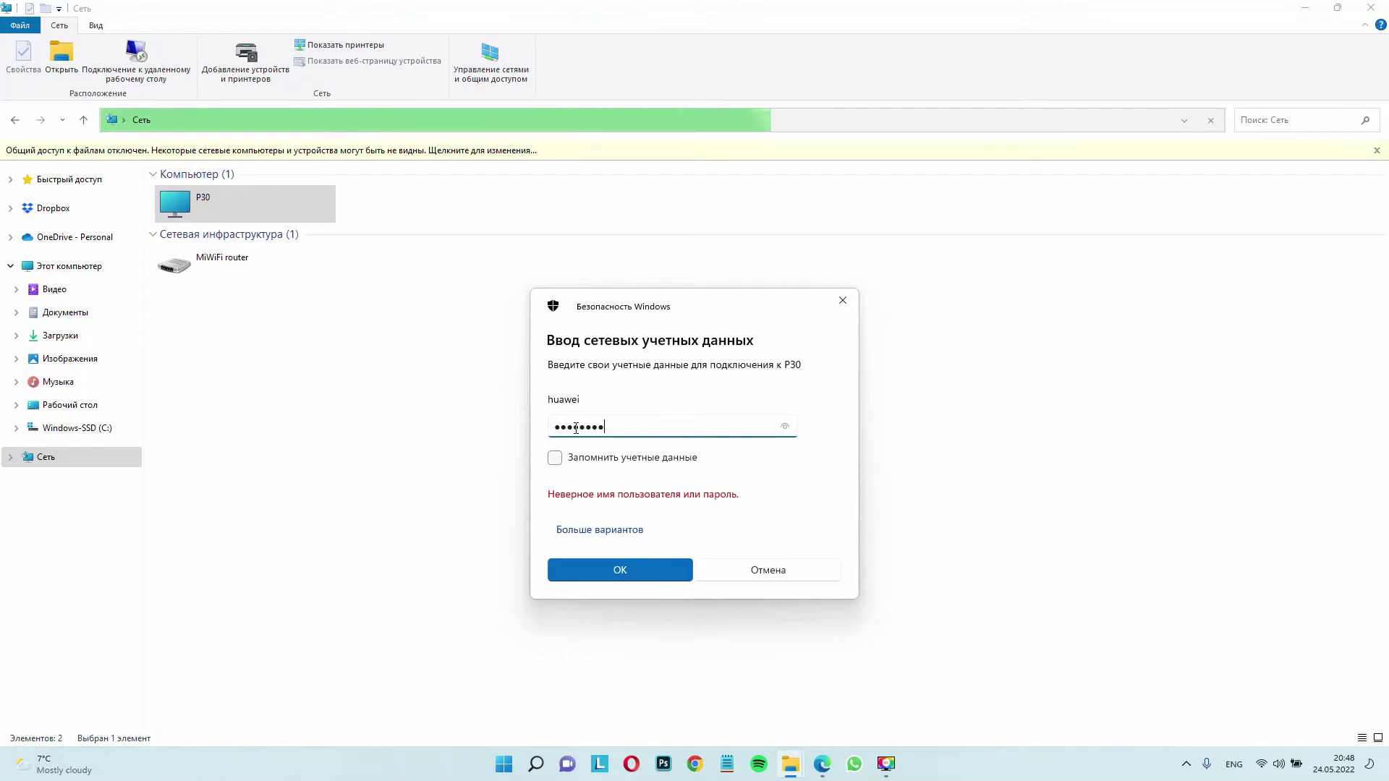
left_click(554, 458)
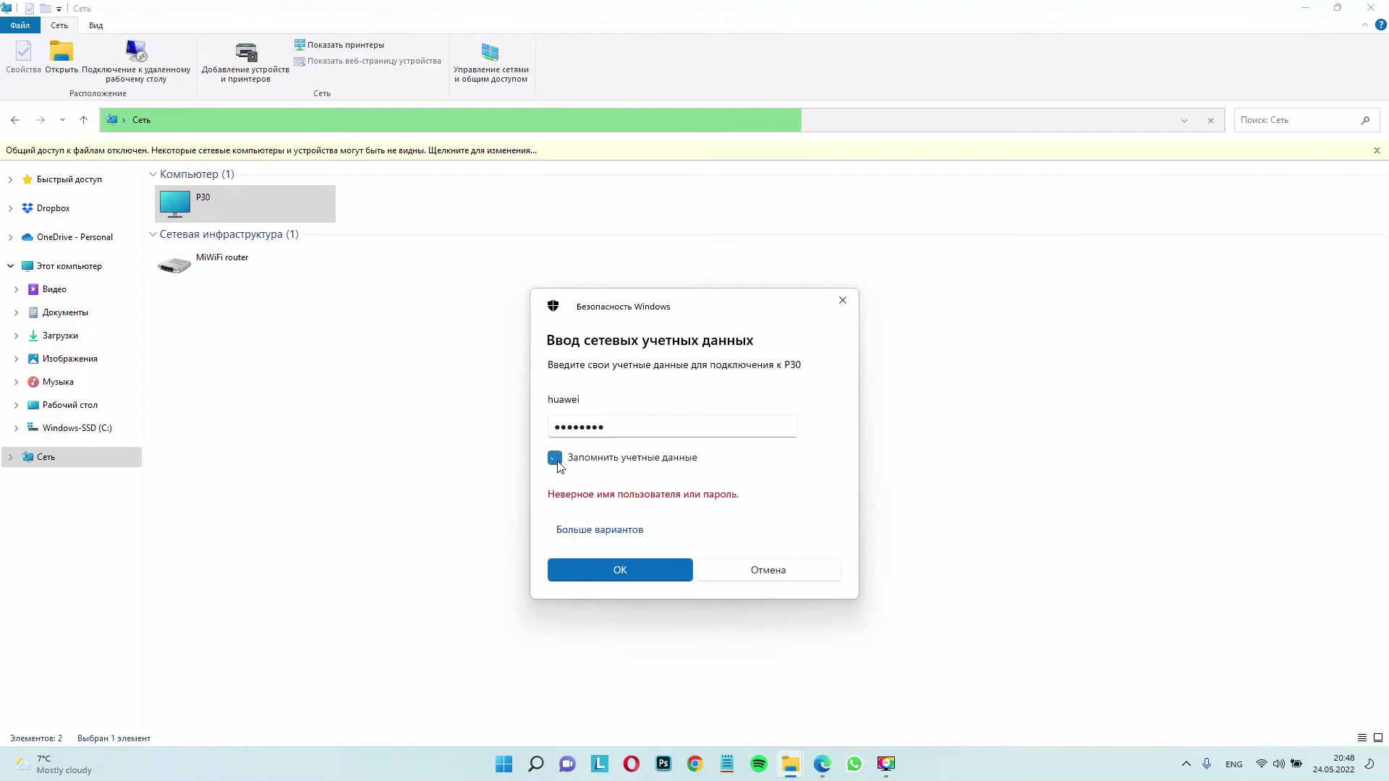
Step: Sign in to P30 and browse to Internal storage > DCIM > Huawei P40-P40 Pro
left_click(617, 577)
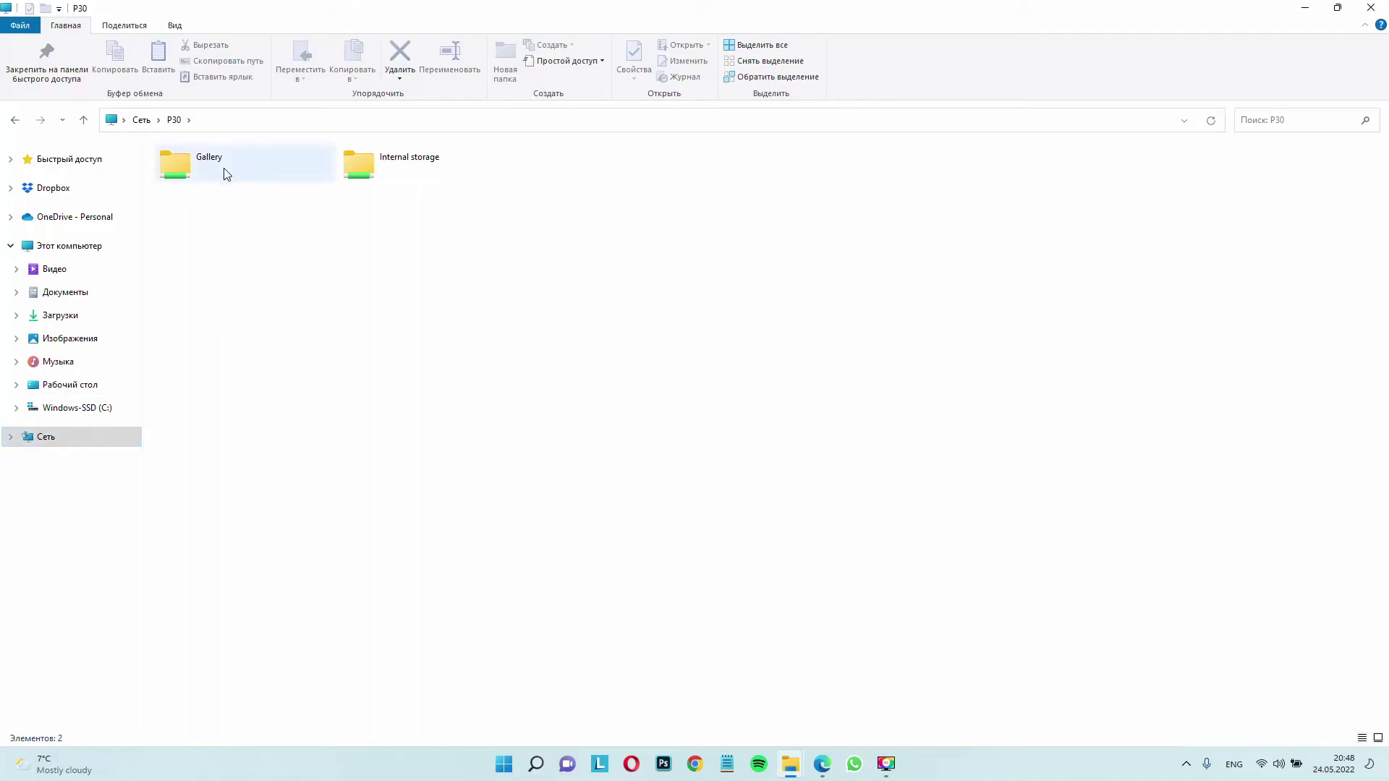
left_click(384, 181)
double_click(384, 182)
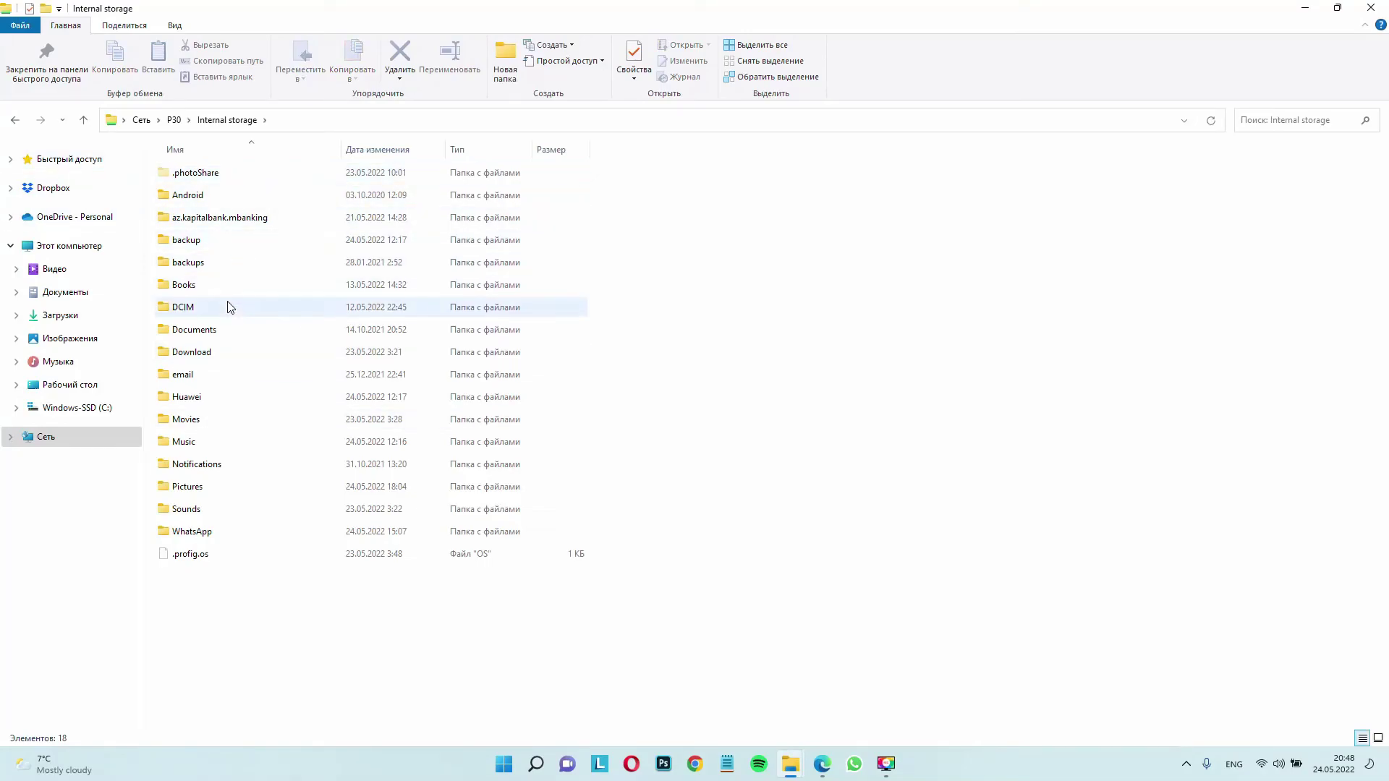
double_click(193, 307)
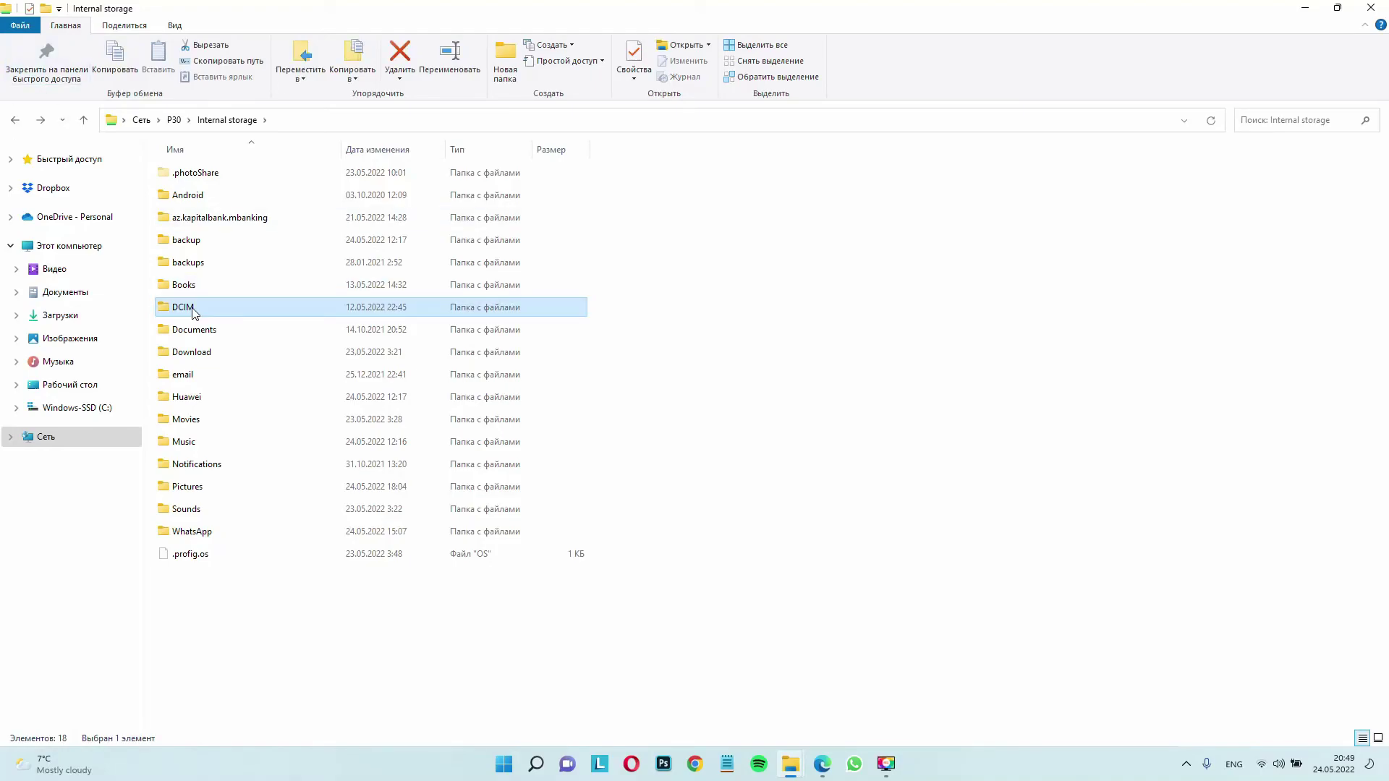
double_click(202, 196)
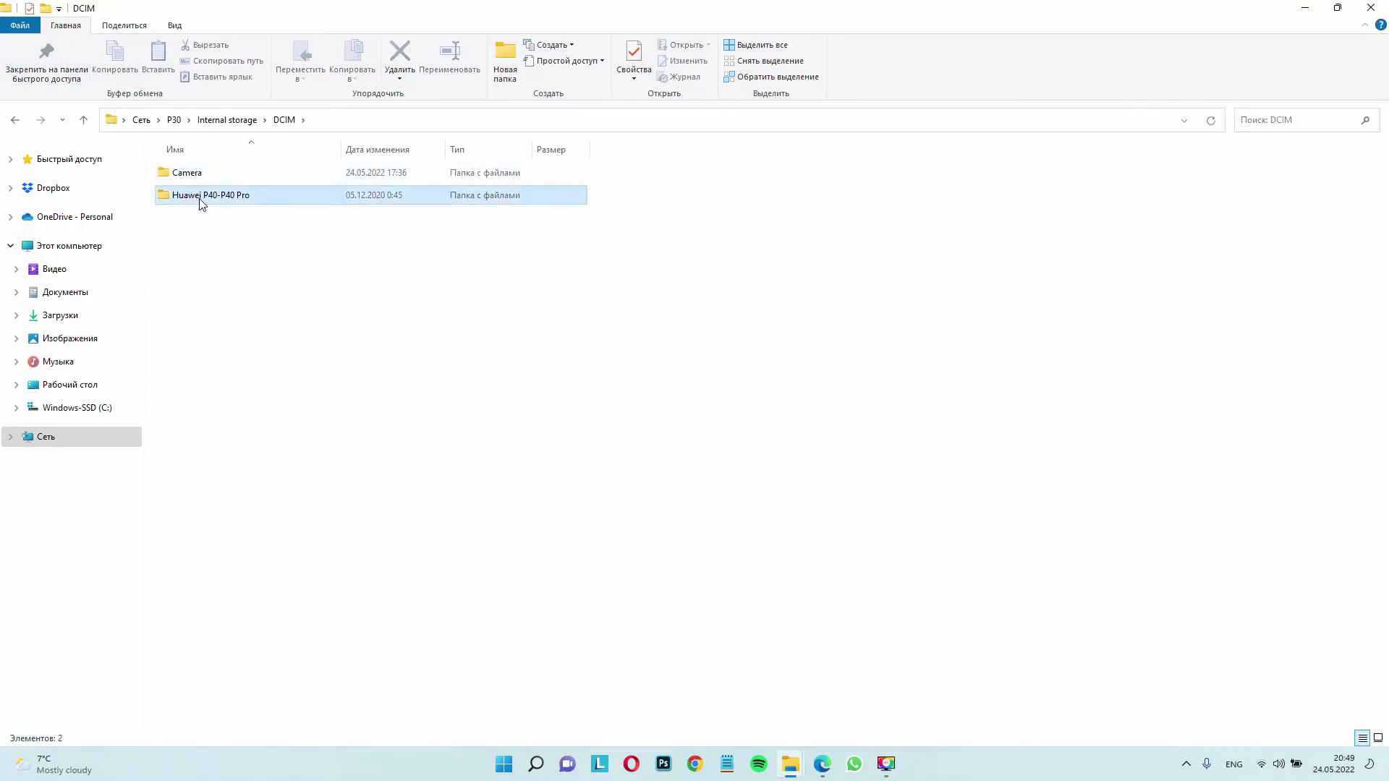
Step: View Huawei P40_wallpaper_01 and the next wallpaper in Photos, then close Photos
double_click(224, 177)
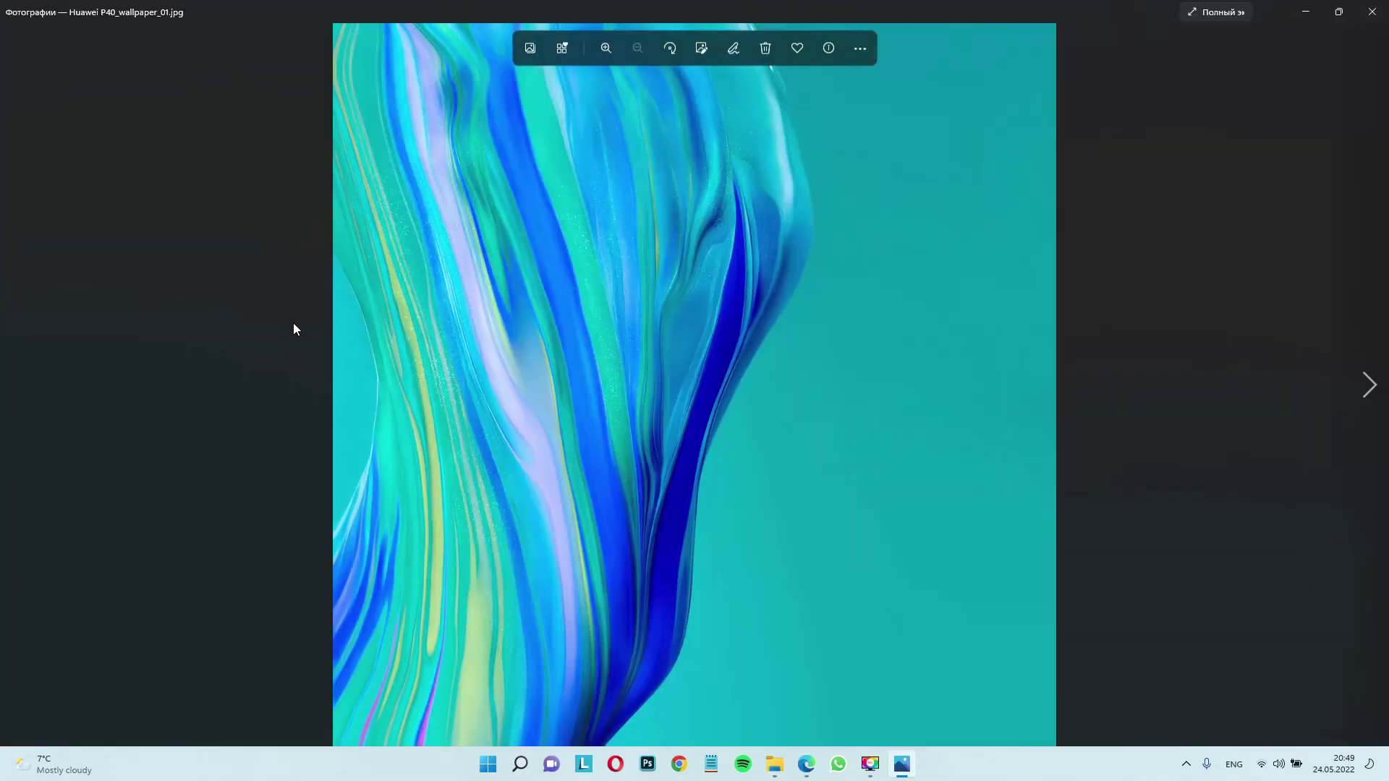
left_click(1356, 383)
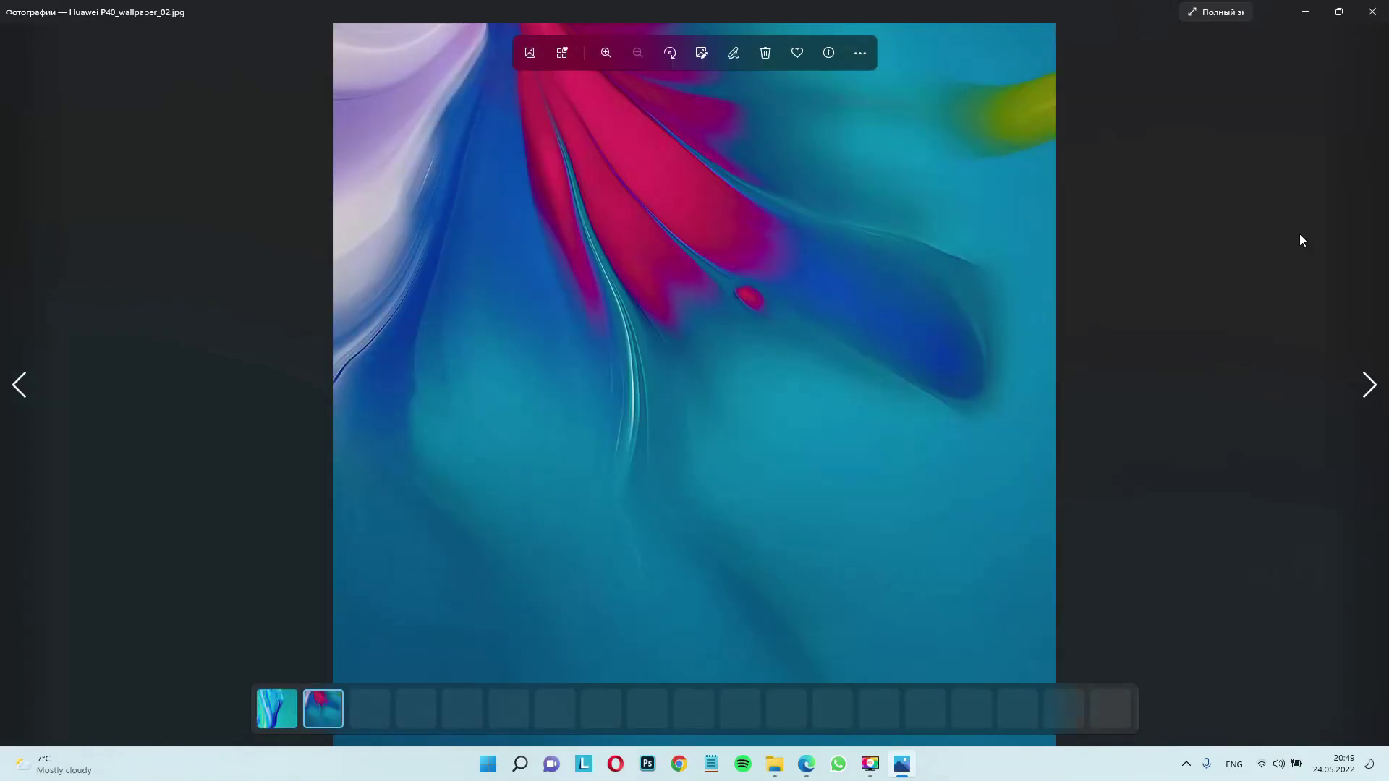
left_click(1374, 10)
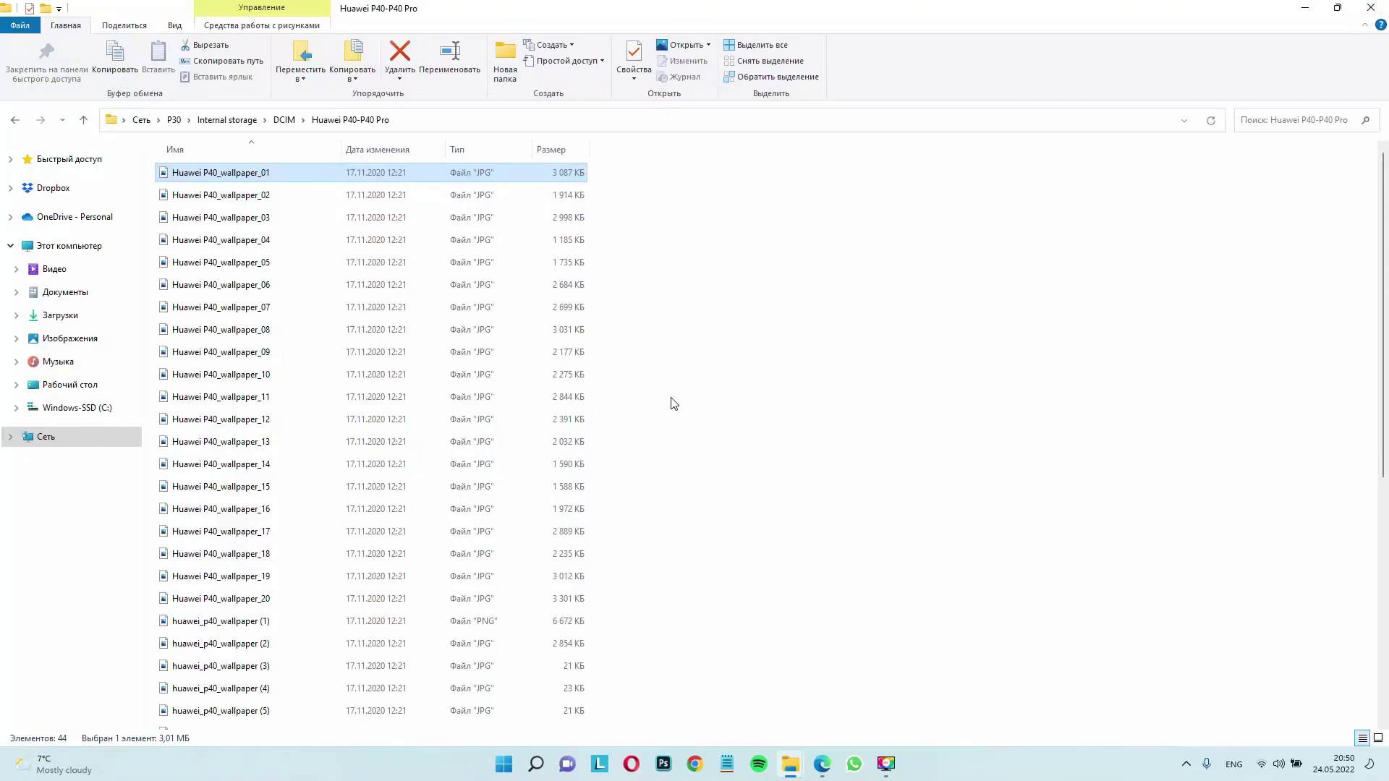
Step: Go back twice, through DCIM, to the phone's Internal storage folder
left_click(15, 120)
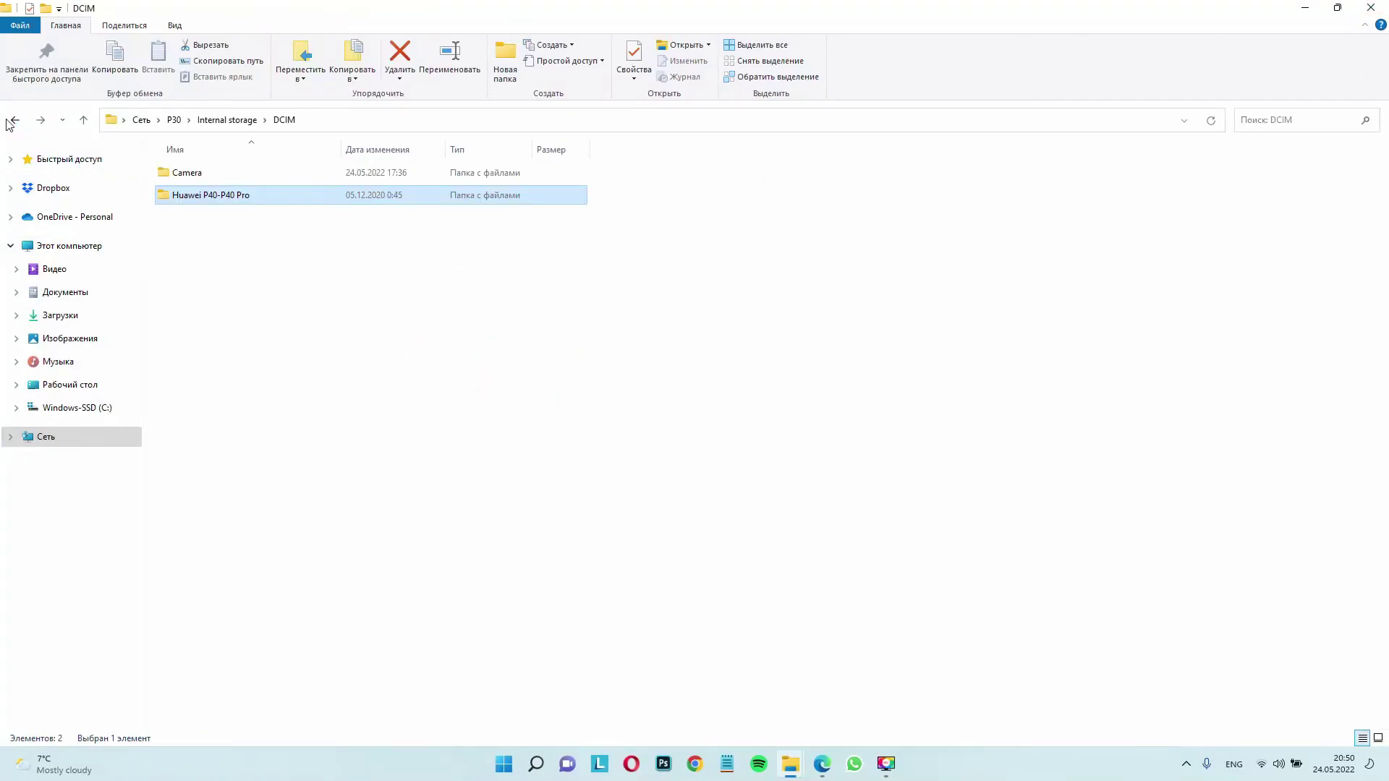
left_click(11, 119)
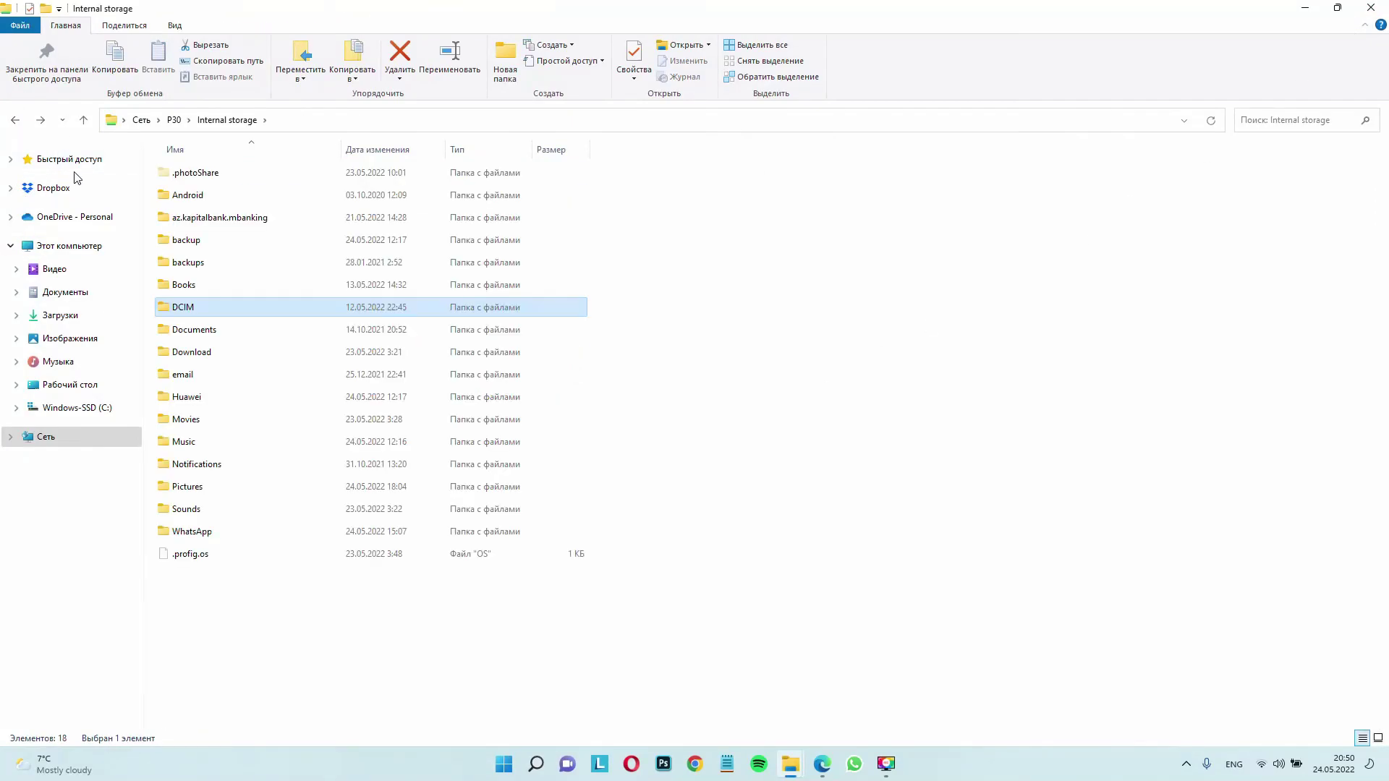